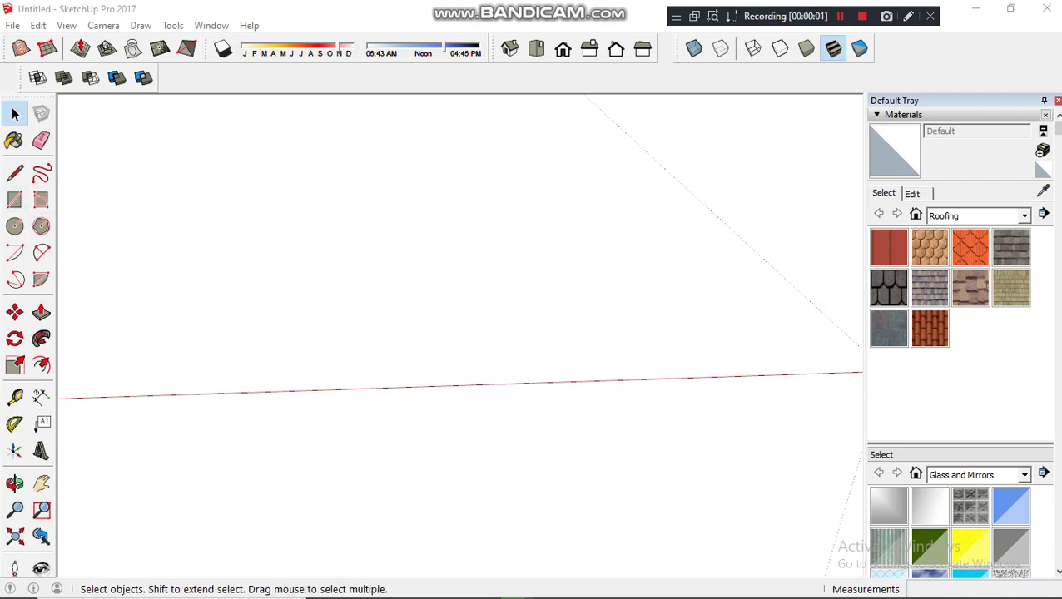
Step: Draw the first 1000 mm edge along the red axis from the origin
mouse_move(582, 375)
shift+middle_down()
mouse_move(457, 349)
mouse_move(500, 341)
shift+middle_up()
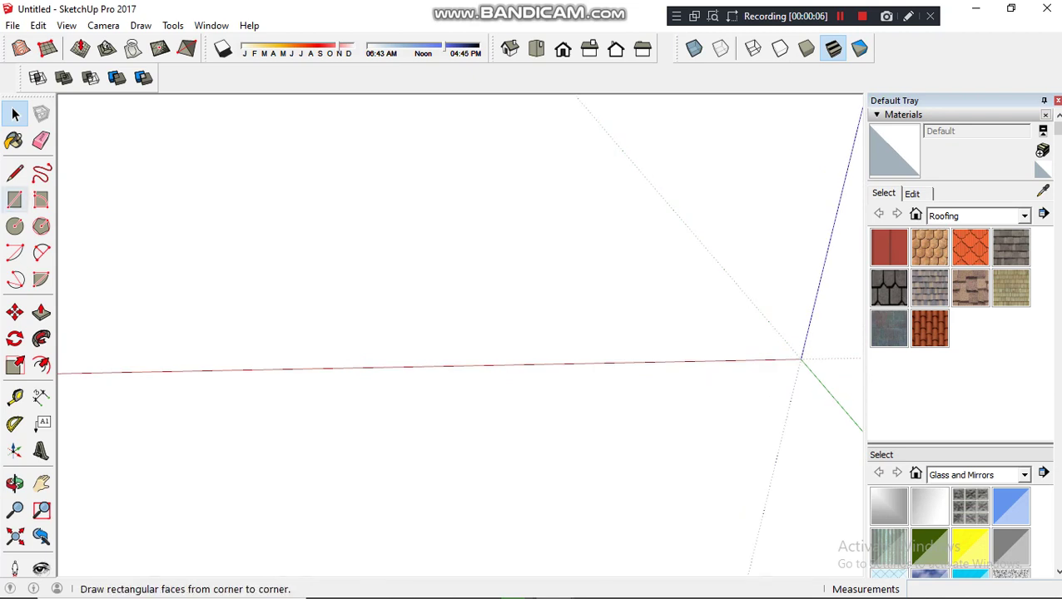
click(15, 199)
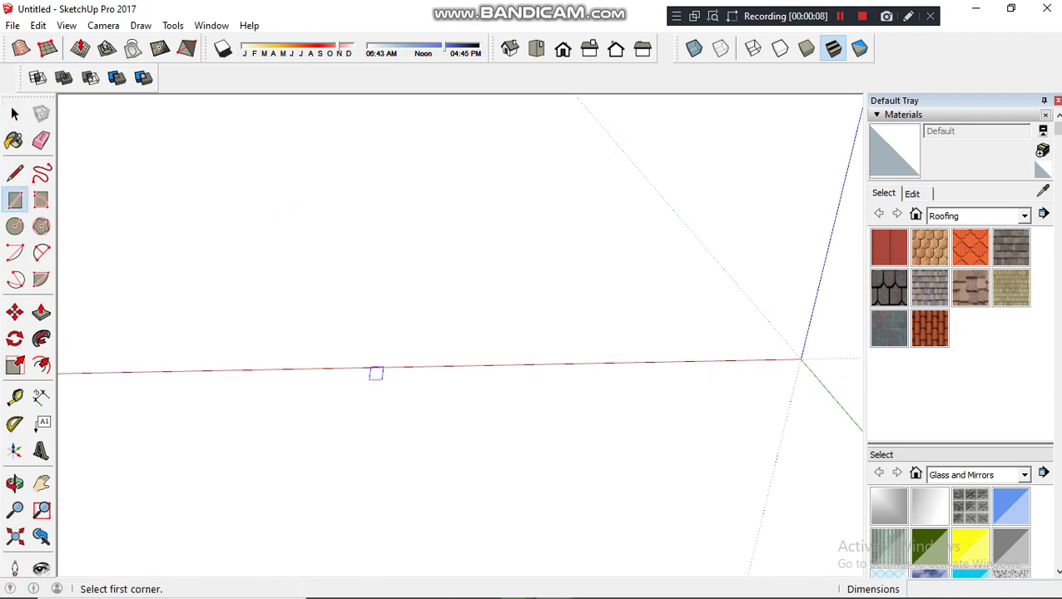
click(15, 172)
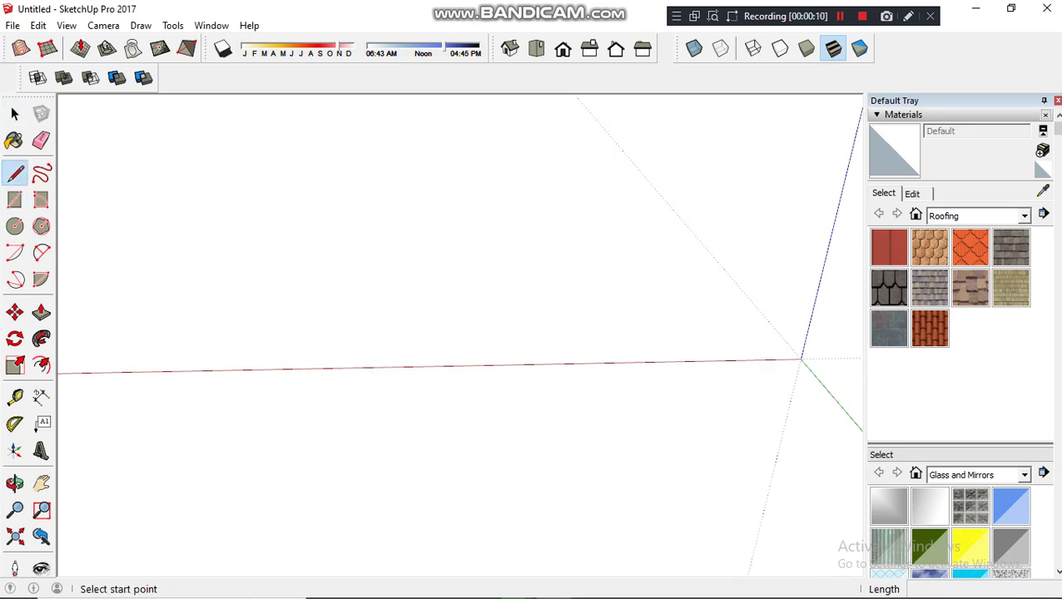
scroll(416, 368, up, 2)
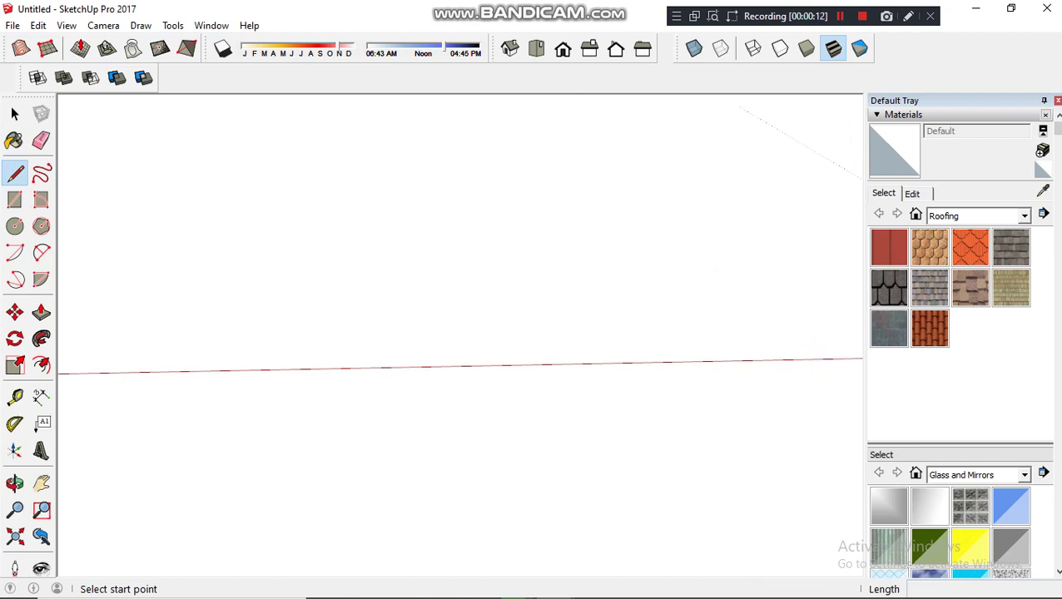
click(321, 377)
text(1000)
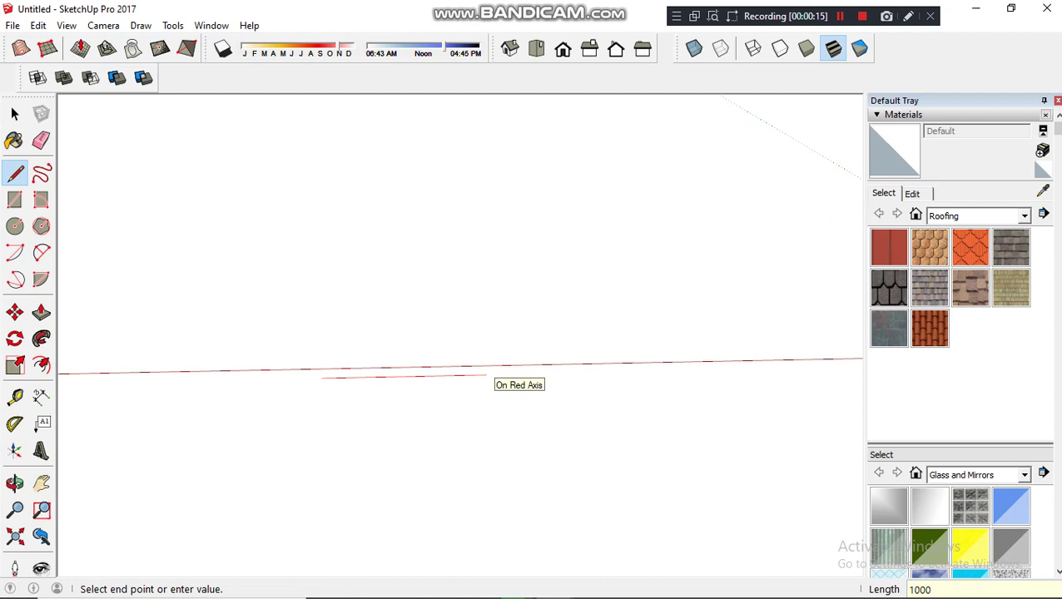
key(Return)
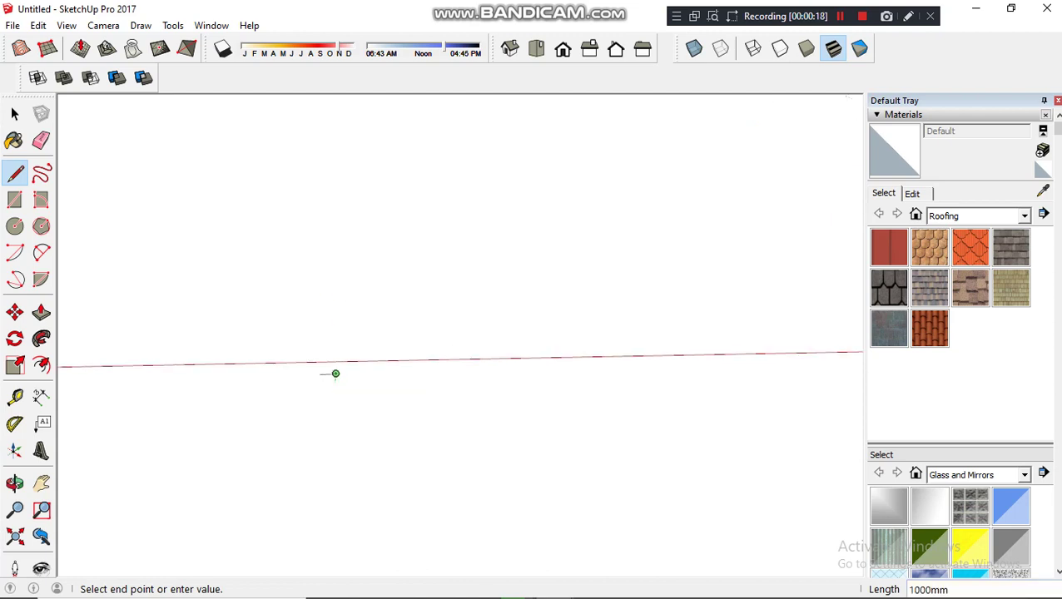
Step: Add the 2500 mm vertical edge and close the rectangle back at the first corner
middle_drag(333, 372, 345, 376)
scroll(345, 376, up, 2)
text(2)
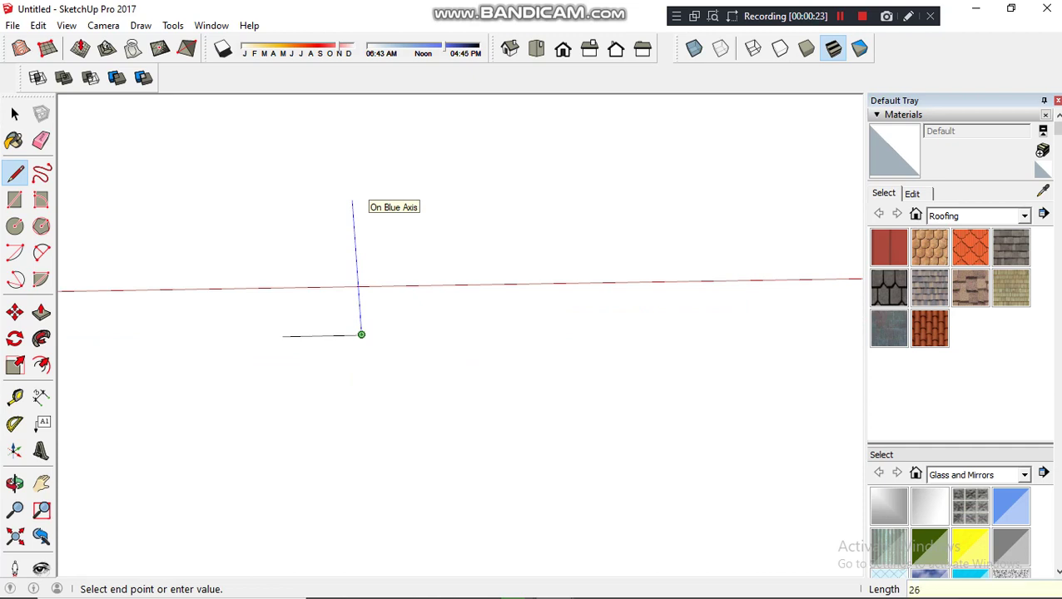
text(500)
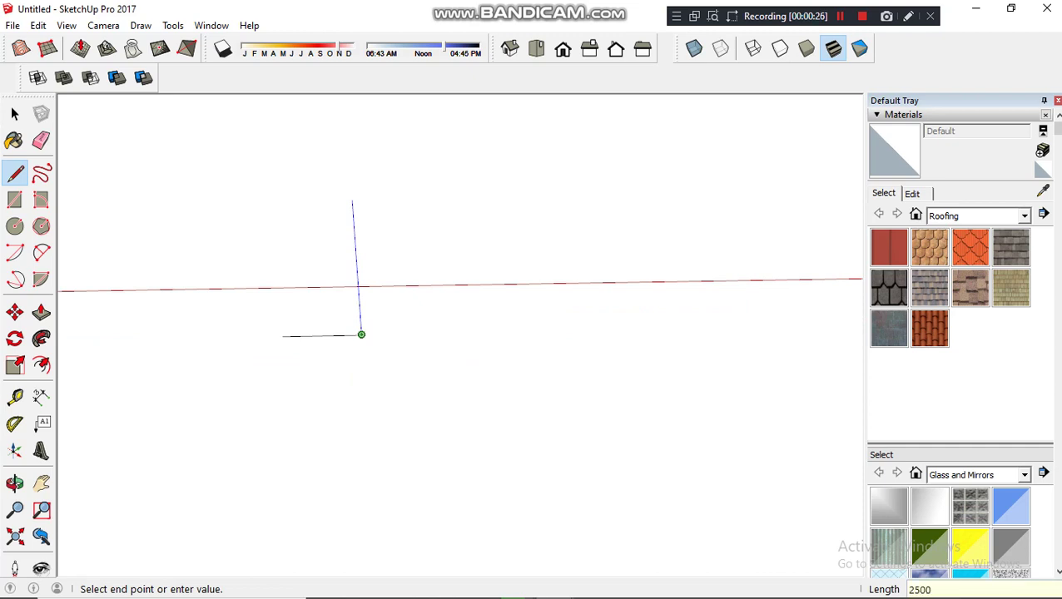
key(Return)
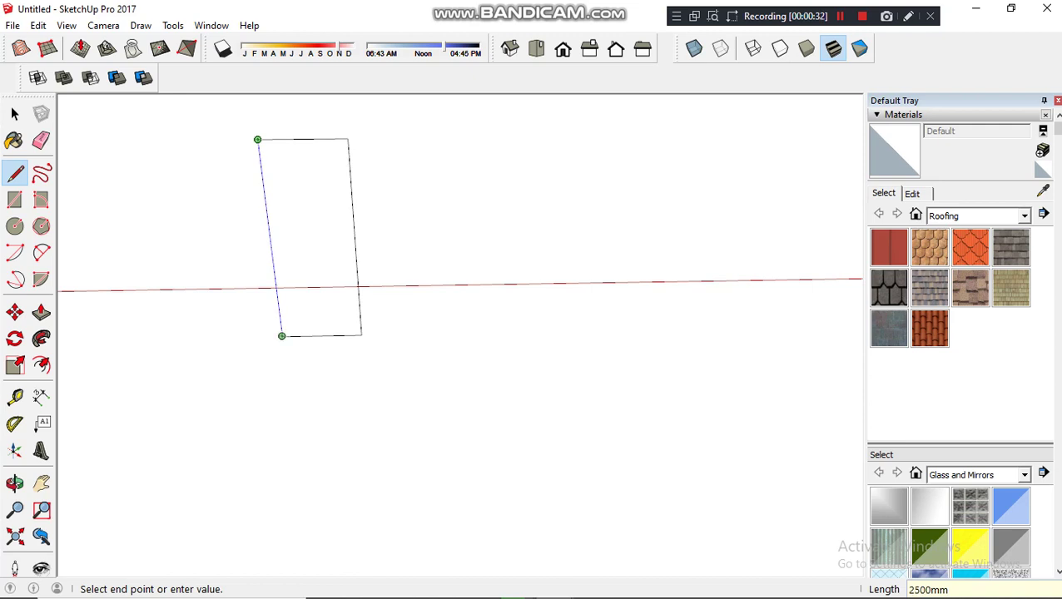
click(281, 335)
click(14, 113)
mouse_move(416, 374)
middle_down()
mouse_move(433, 366)
mouse_move(449, 391)
middle_up()
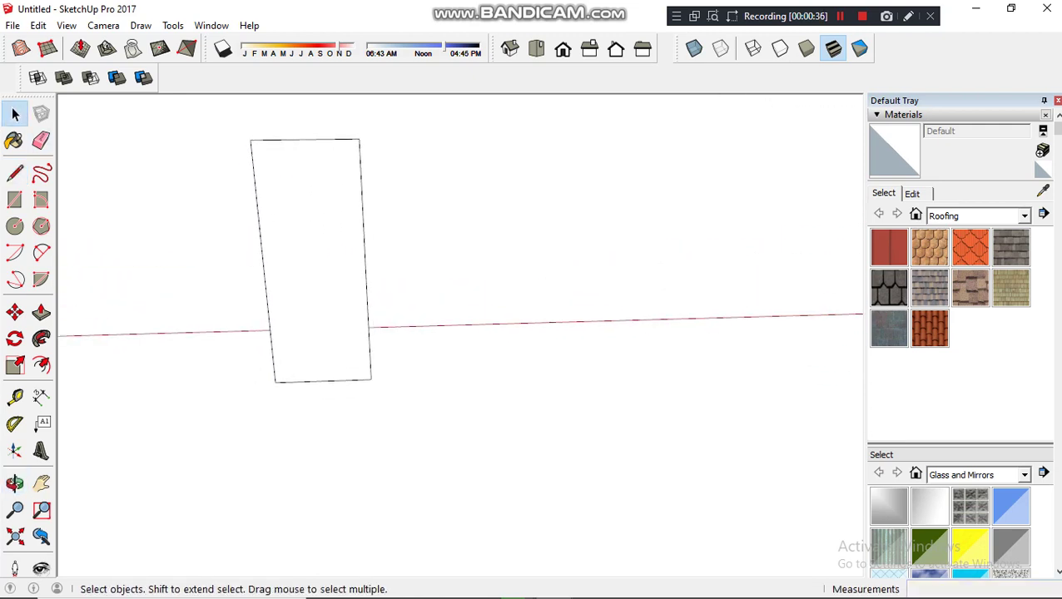
Step: Paint the rectangle face with Metal Seamed from the Metal materials
click(977, 216)
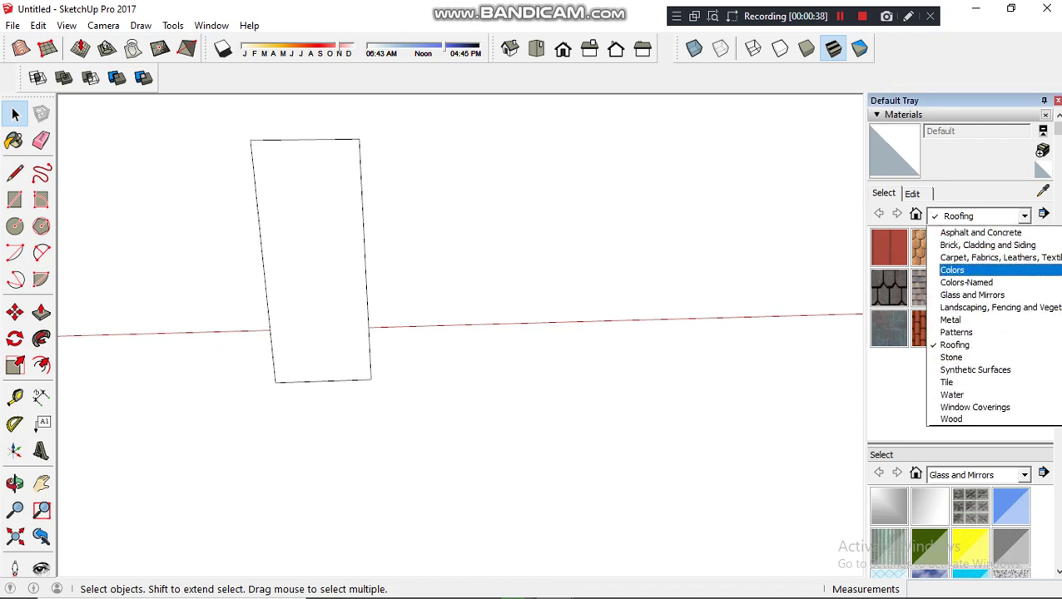
click(951, 320)
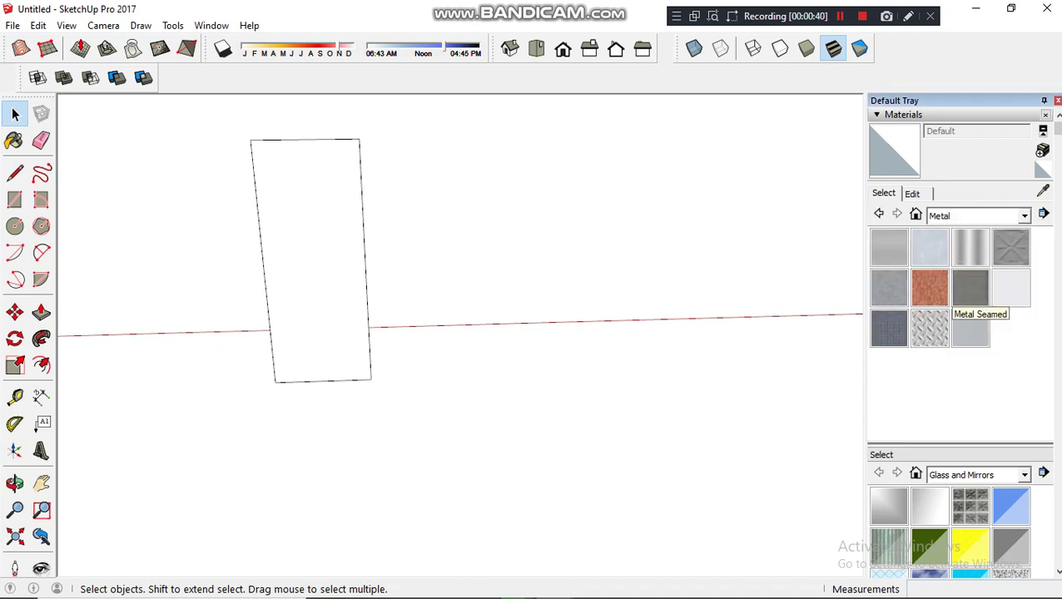
click(970, 287)
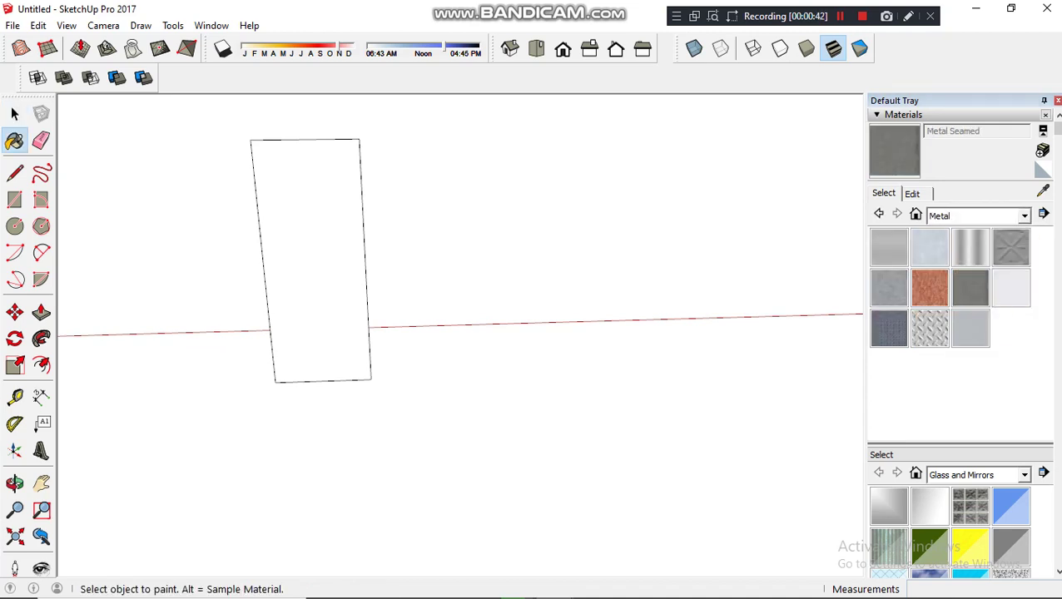
click(316, 258)
middle_drag(316, 258, 466, 275)
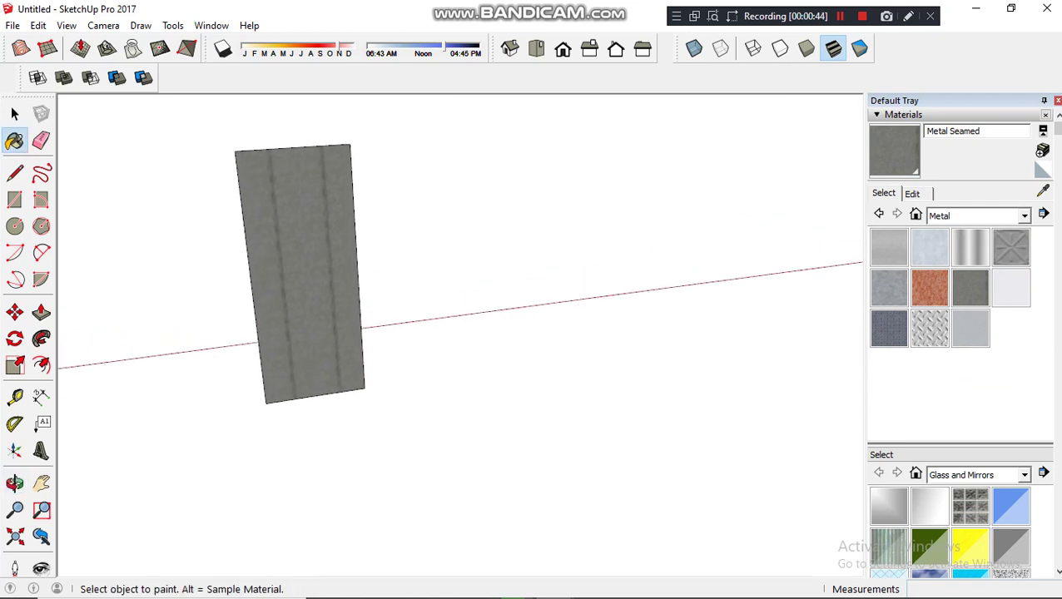
Step: Create Material1 from Aluminum with lightness 37 and paint the panel with it
click(889, 247)
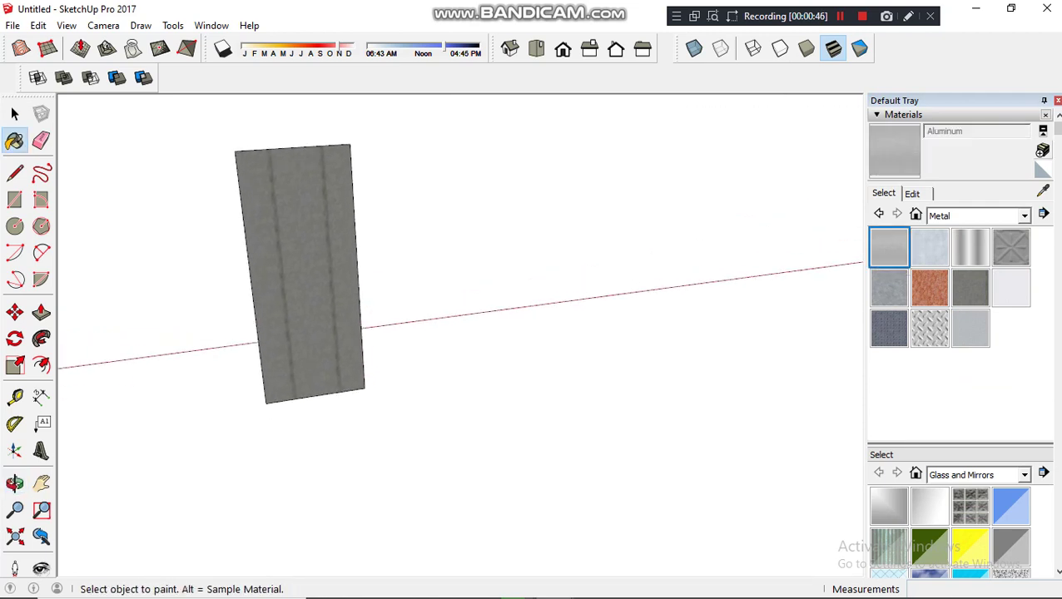
click(1042, 150)
drag(511, 297, 483, 298)
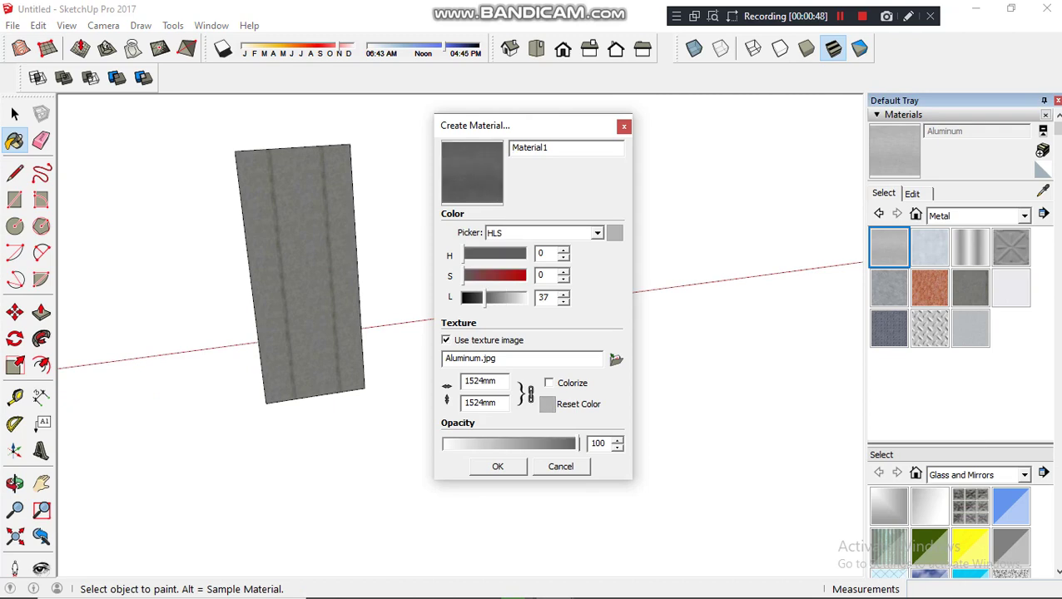
key(Return)
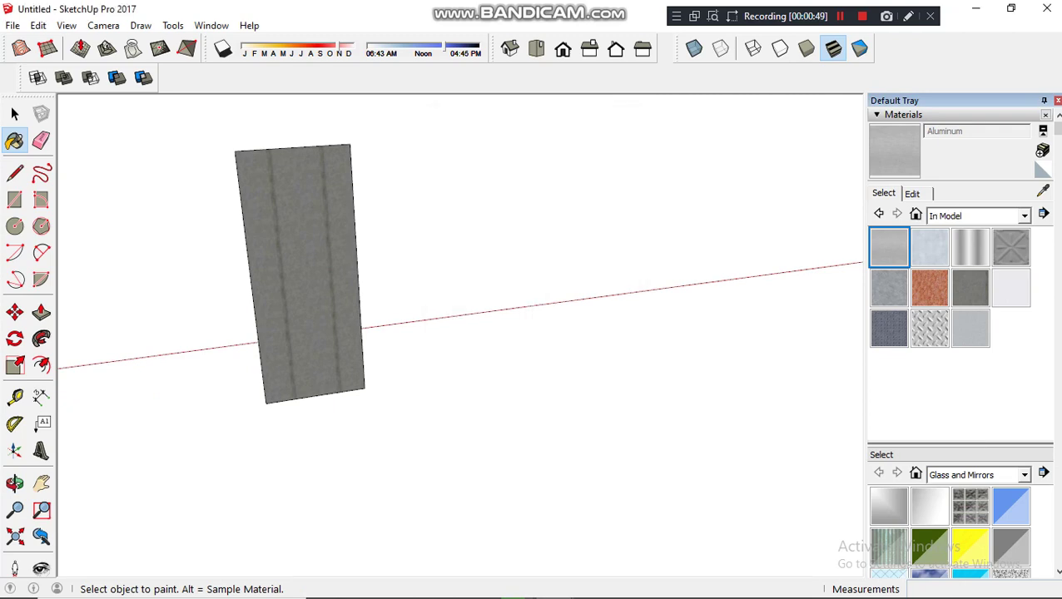
click(299, 274)
middle_drag(300, 274, 400, 274)
middle_drag(416, 333, 283, 333)
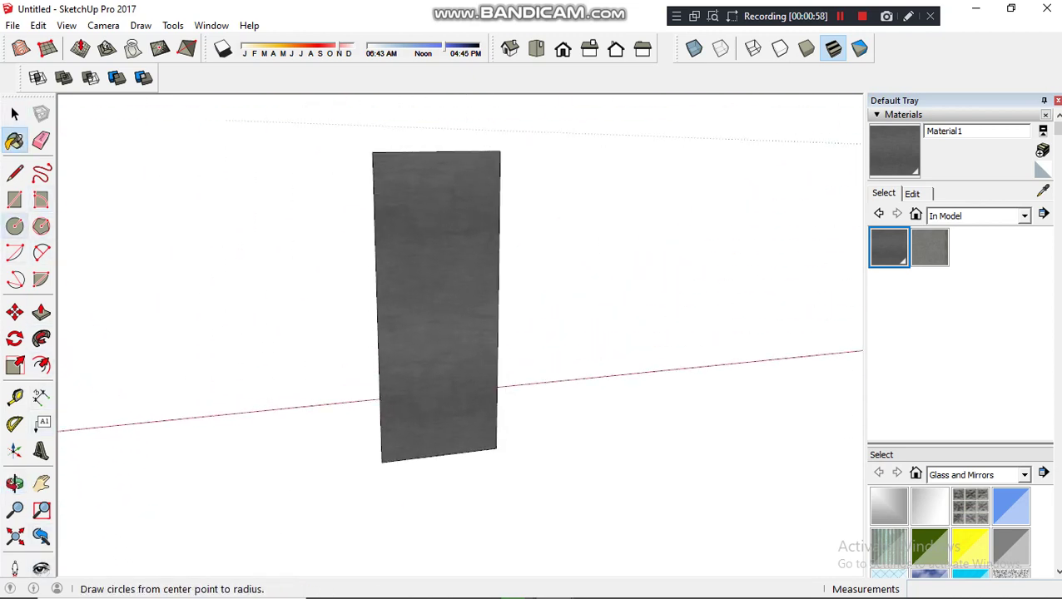
Step: Offset the panel face's edges 50 mm inward and select the resulting inner pane face
click(42, 365)
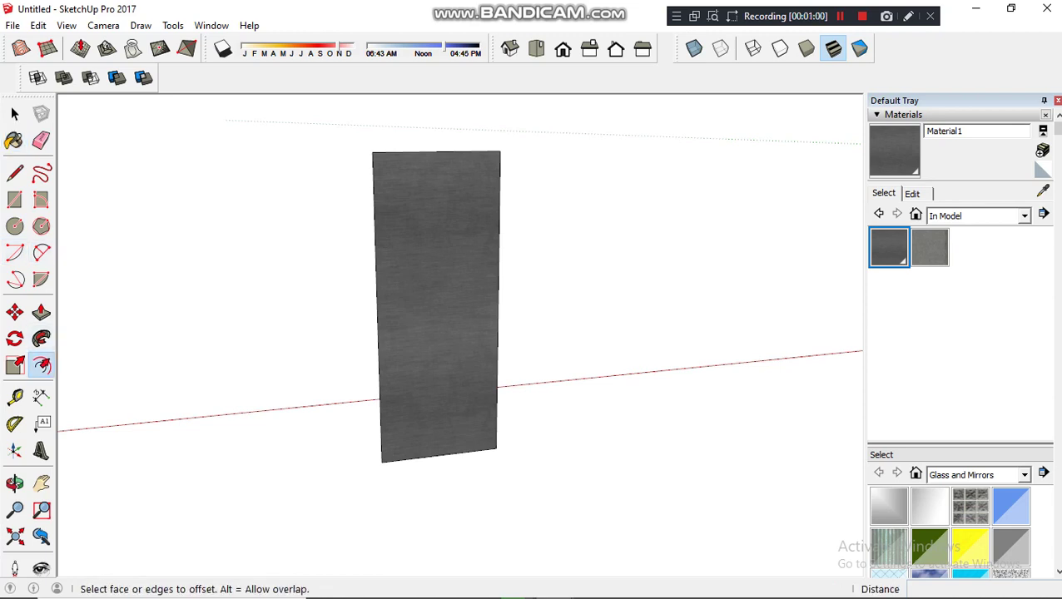
click(417, 151)
text(50)
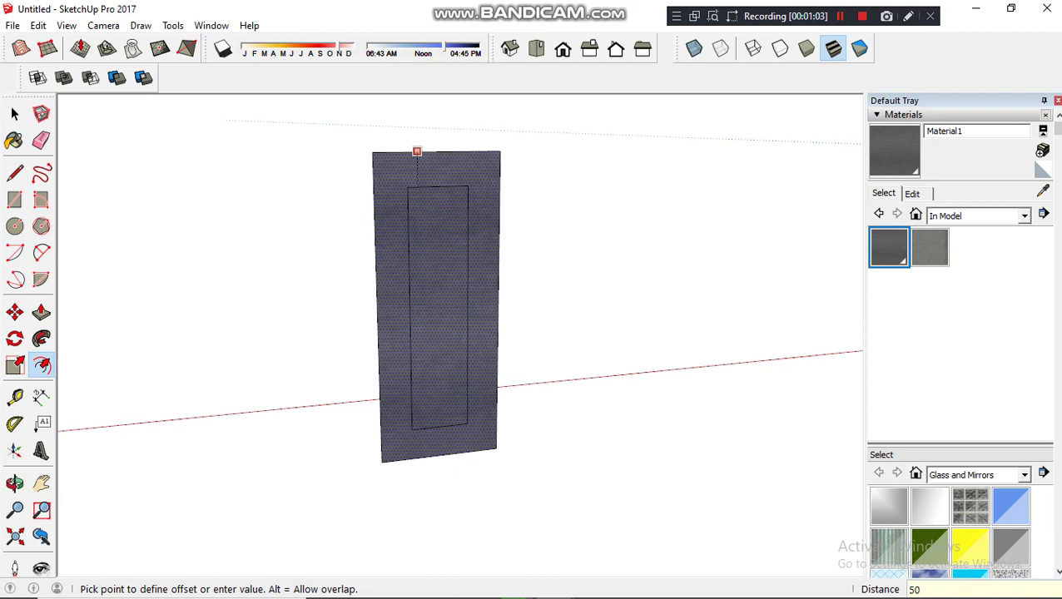
key(Return)
click(15, 114)
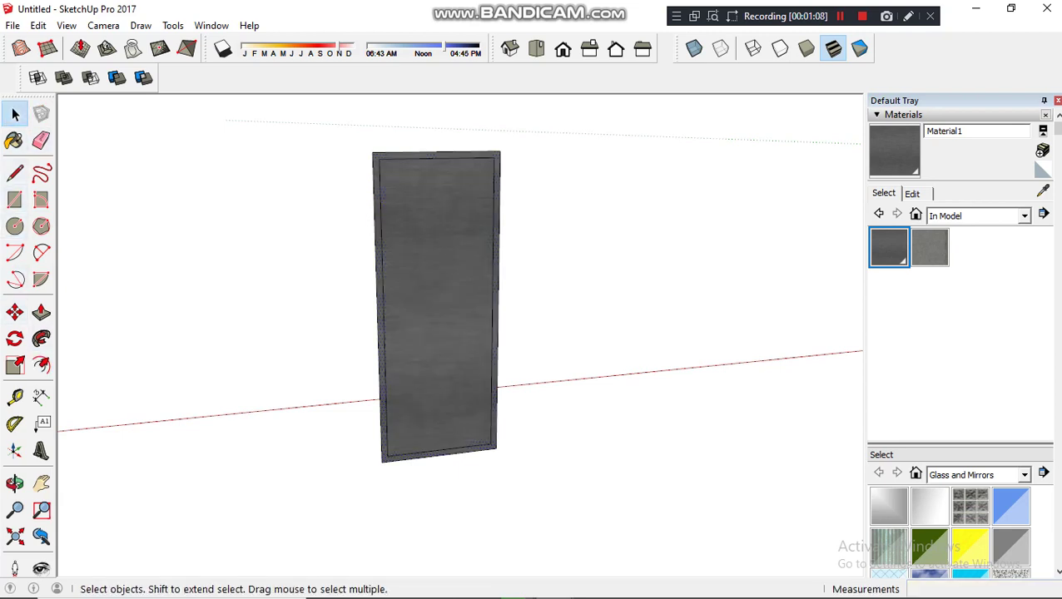
click(436, 304)
Step: Move the inner pane off to the right of the panel
right_click(453, 253)
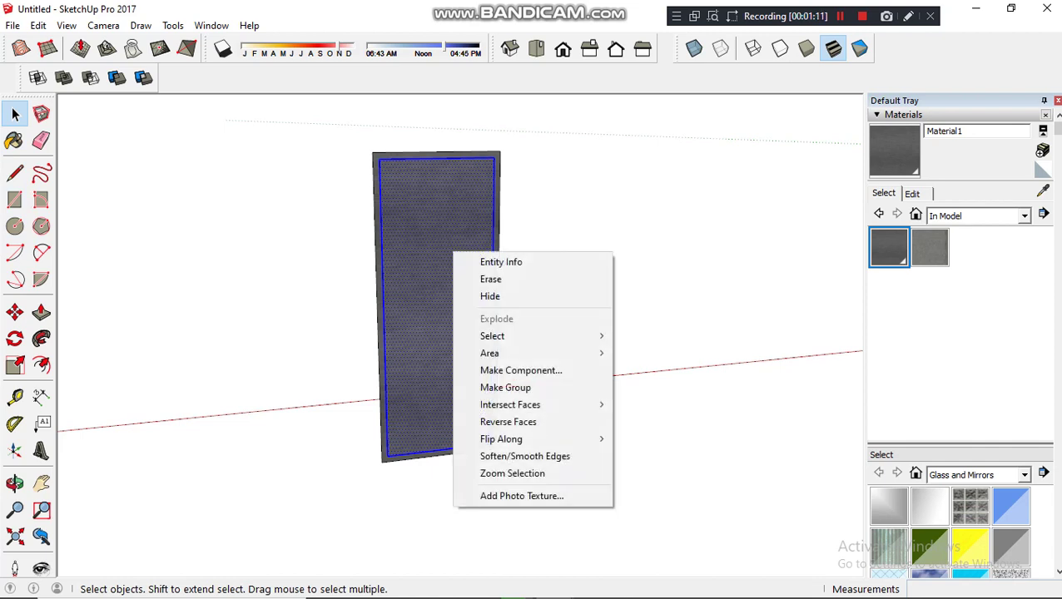
key(Escape)
key(m)
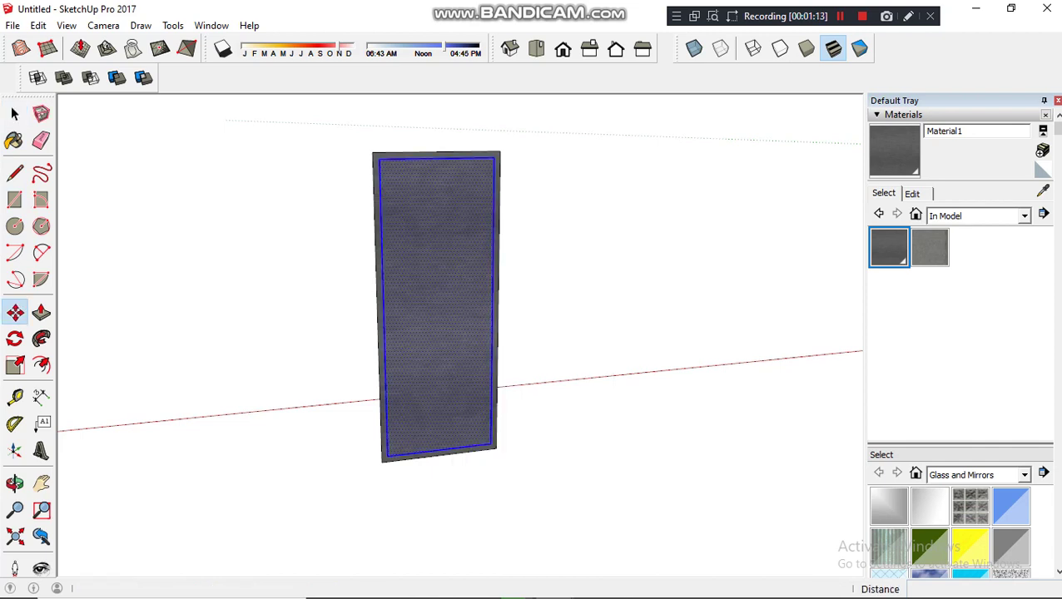
ctrl+click(437, 307)
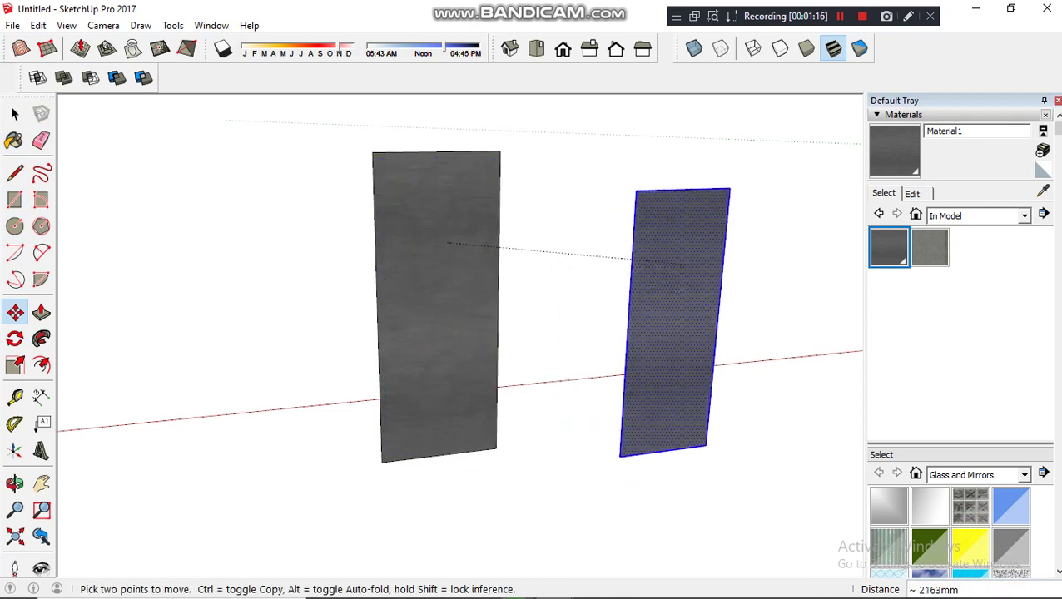
click(659, 252)
click(14, 114)
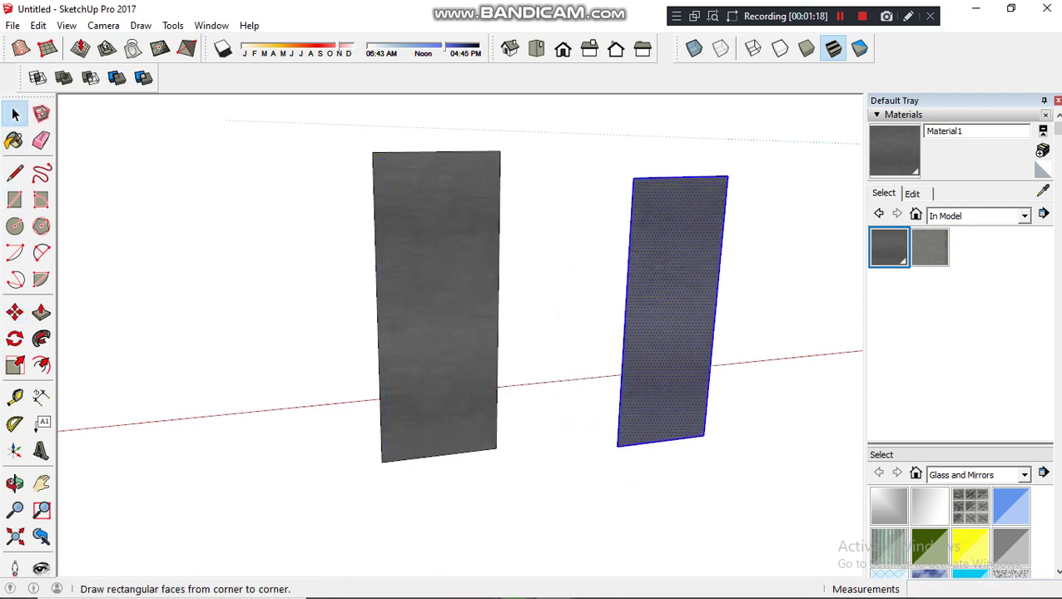
Step: Select the left panel and activate the Offset tool
click(41, 365)
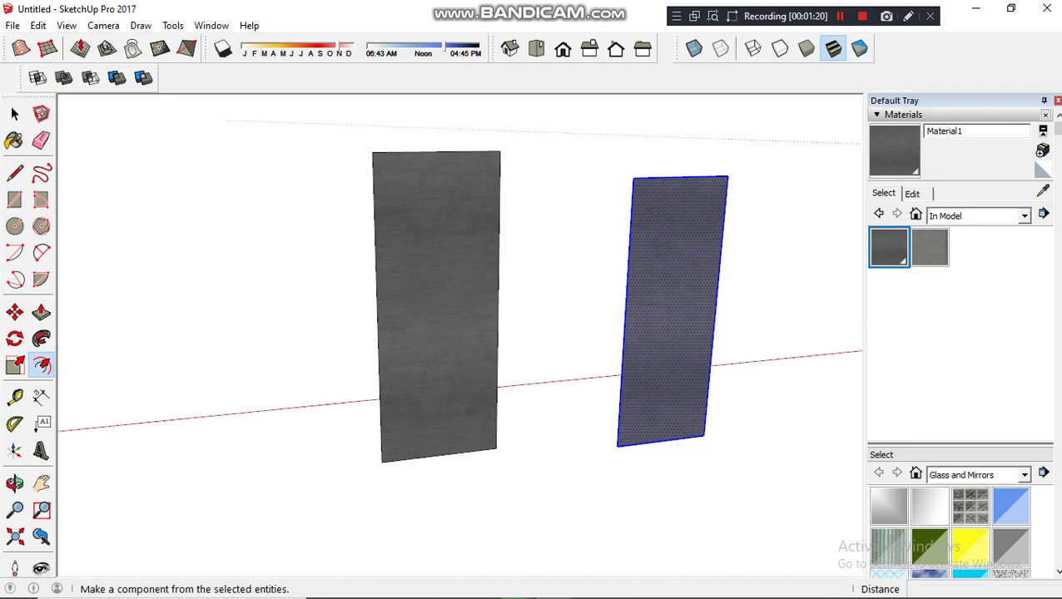
click(14, 114)
click(436, 304)
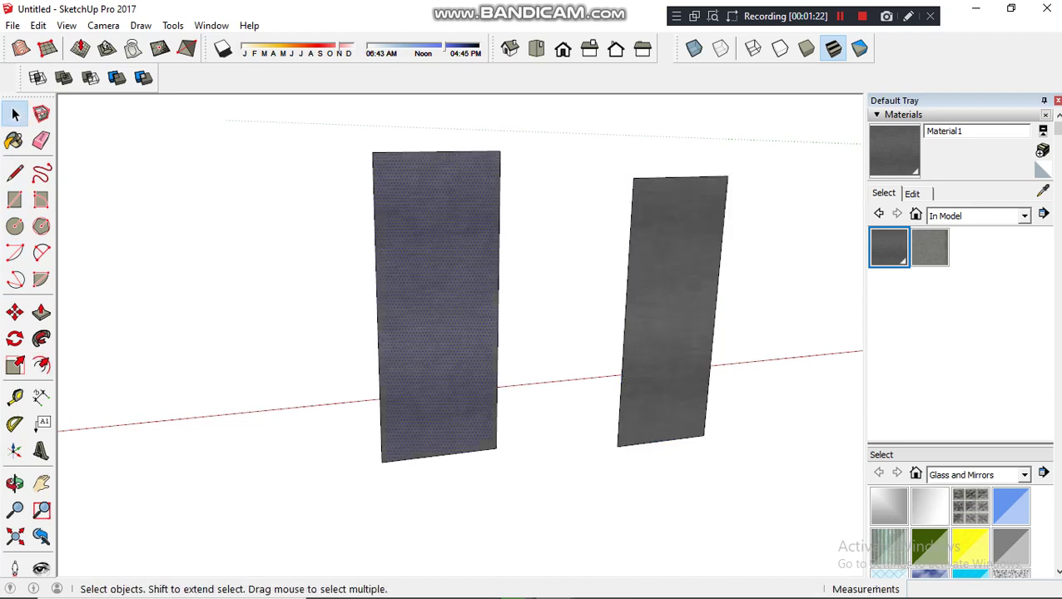
click(41, 364)
Step: Offset the left panel's edges 50 mm inward
click(434, 151)
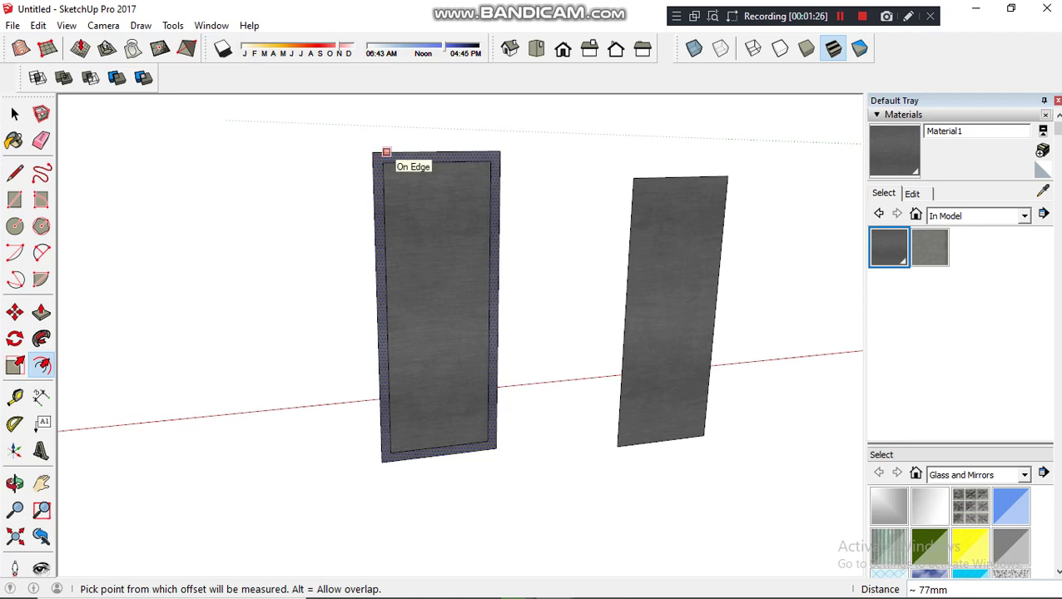
key(Escape)
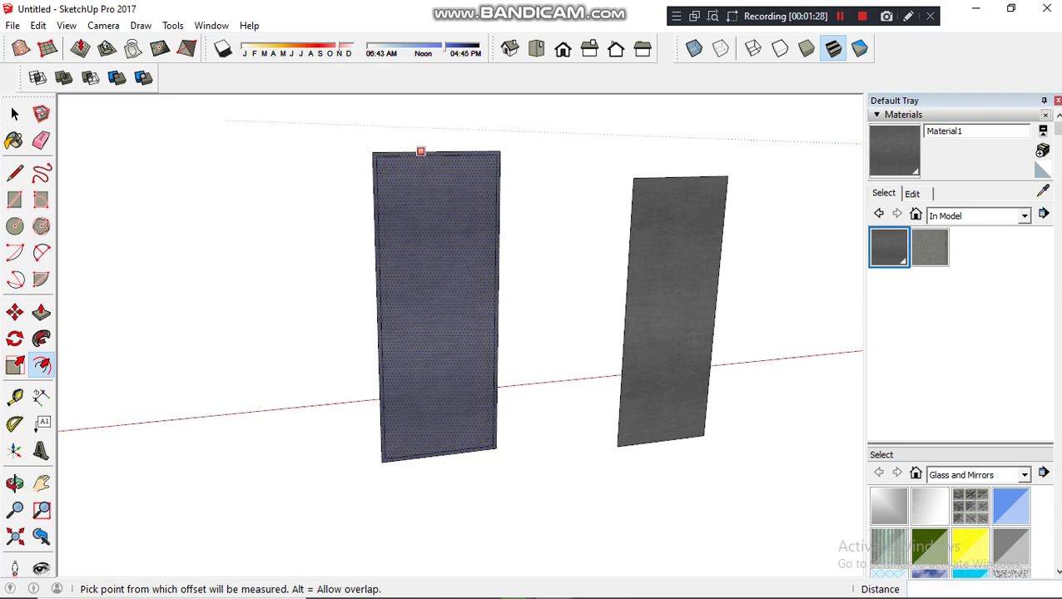
click(419, 151)
text(50)
key(Return)
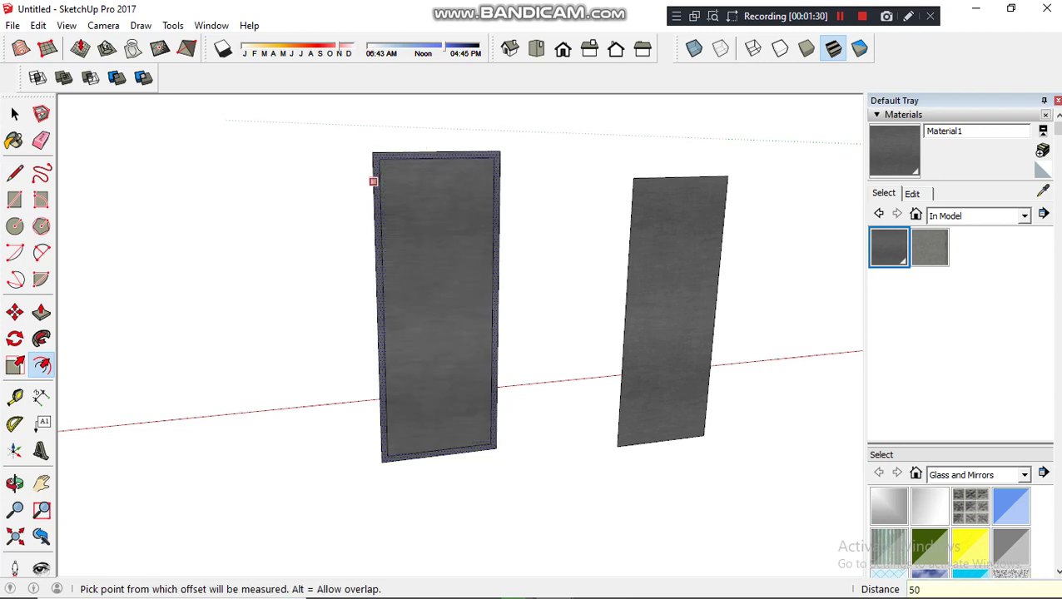
Step: Erase the inner face and push/pull the remaining border ring 50 mm deep
key(space)
click(437, 304)
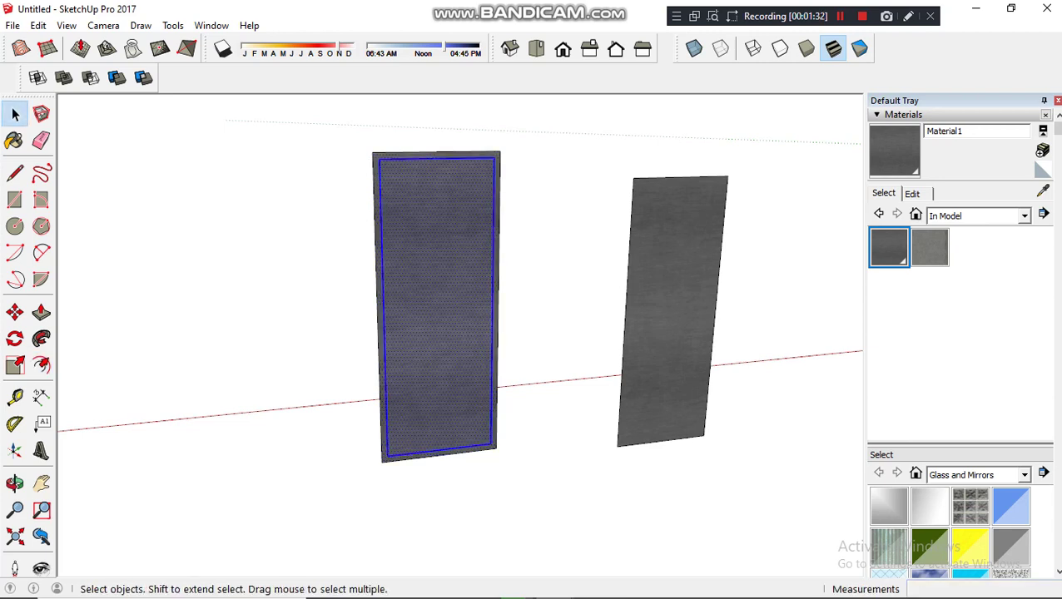
key(Escape)
right_click(415, 214)
click(500, 244)
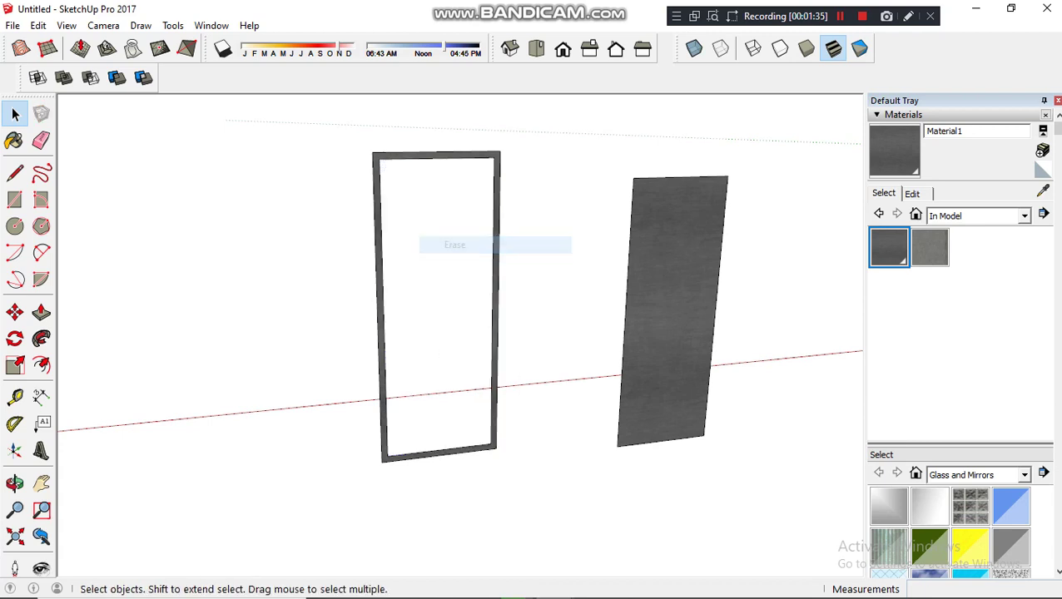
click(41, 312)
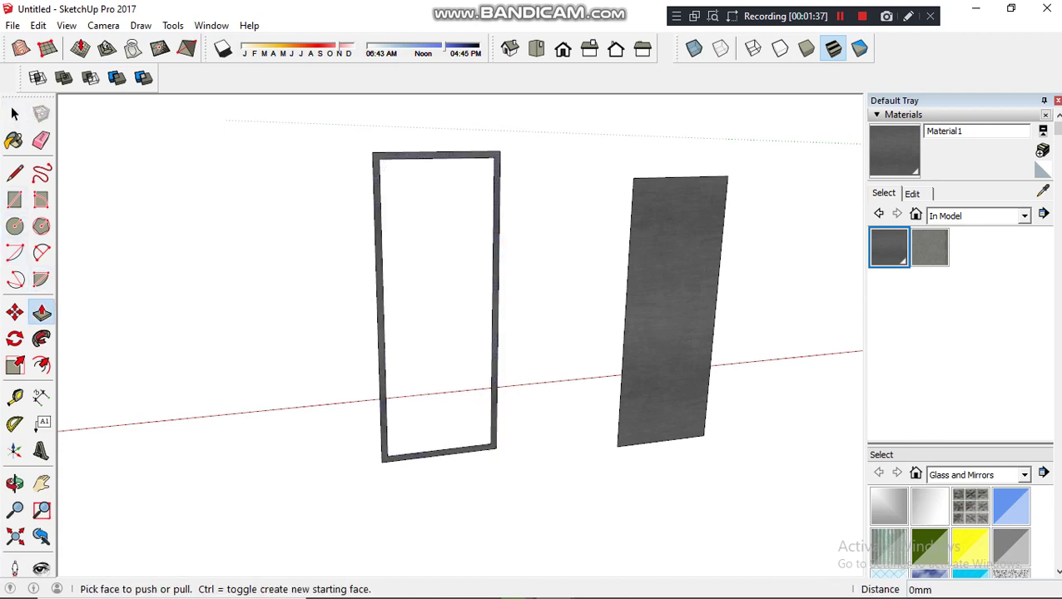
click(377, 291)
text(50)
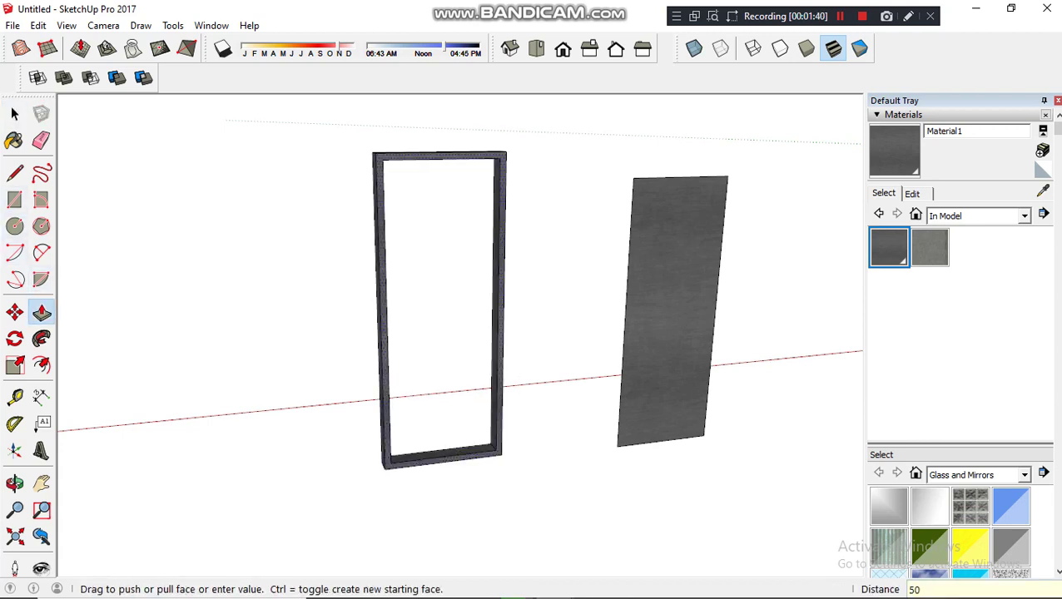
key(Escape)
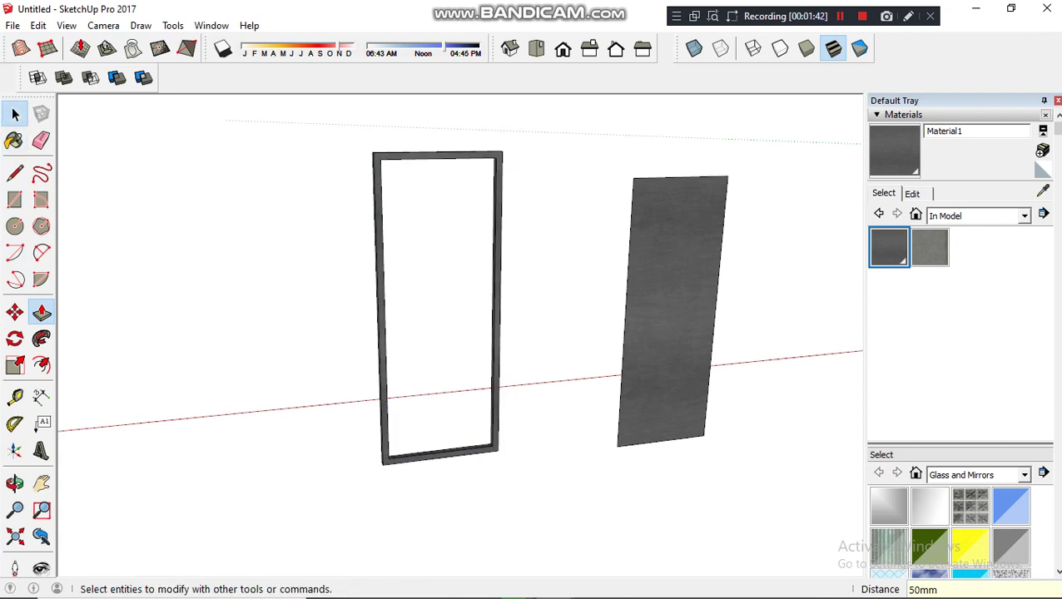
Step: Paint the separate right pane with Translucent Glass Blue from Glass and Mirrors
click(14, 114)
click(978, 215)
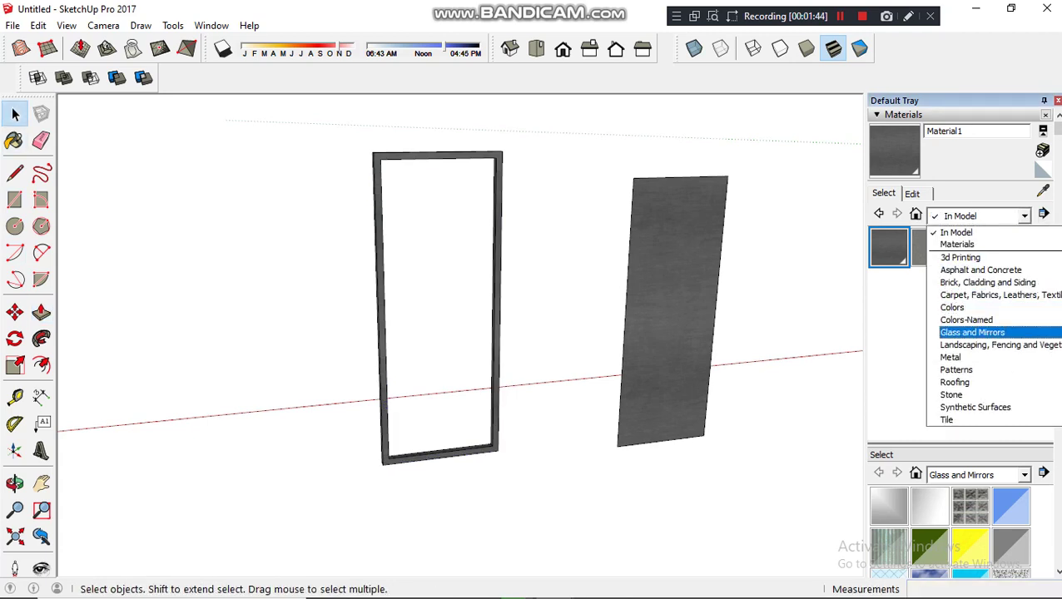
click(957, 330)
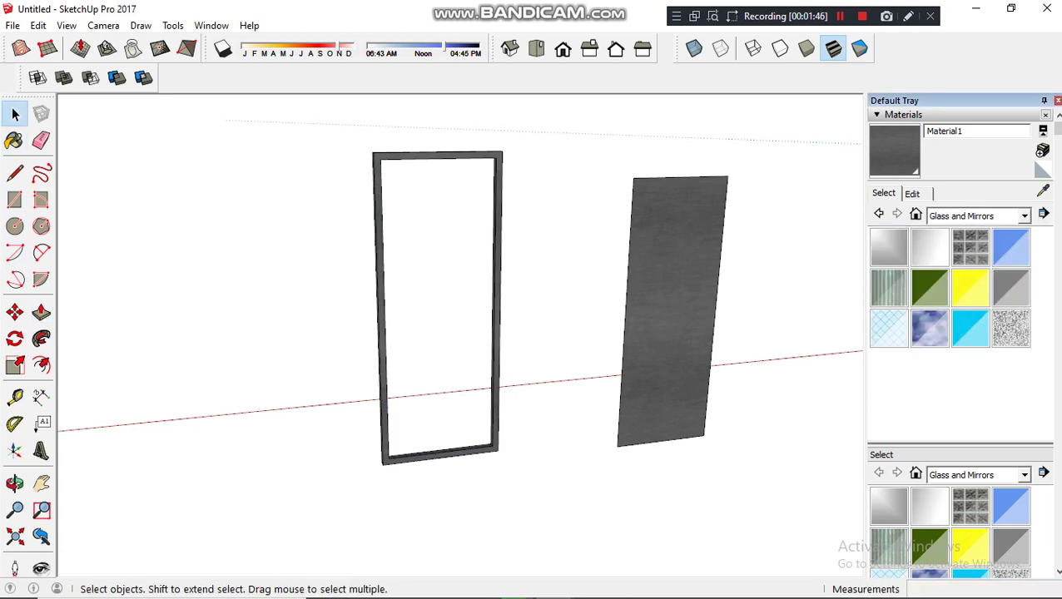
click(1011, 248)
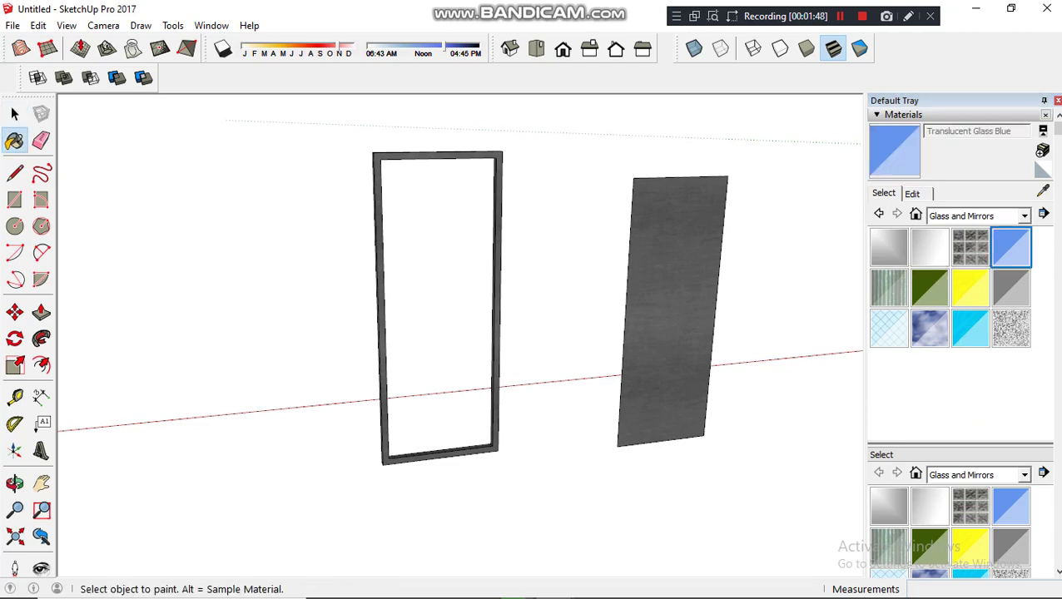
click(674, 308)
mouse_move(674, 316)
middle_down()
mouse_move(666, 324)
mouse_move(341, 306)
middle_up()
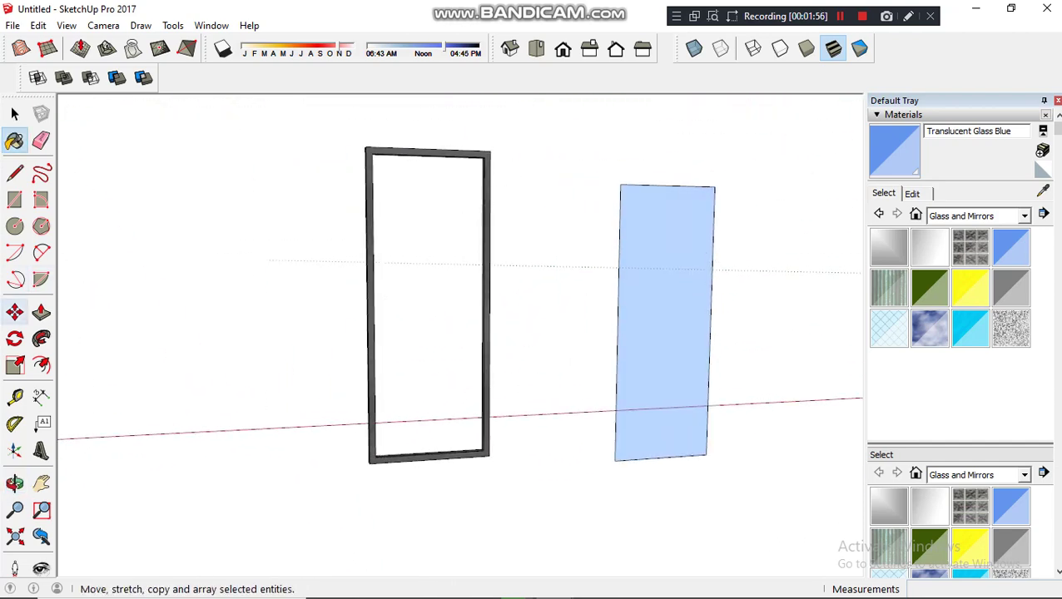
click(14, 113)
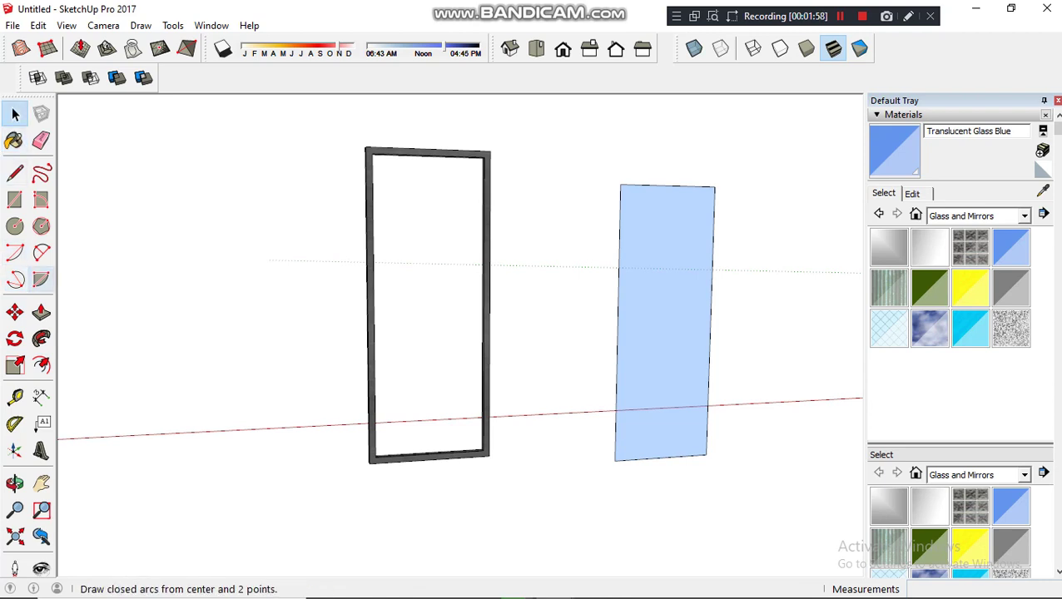
Step: Move the blue glass by its corner into the inner corner of the metal frame
click(666, 324)
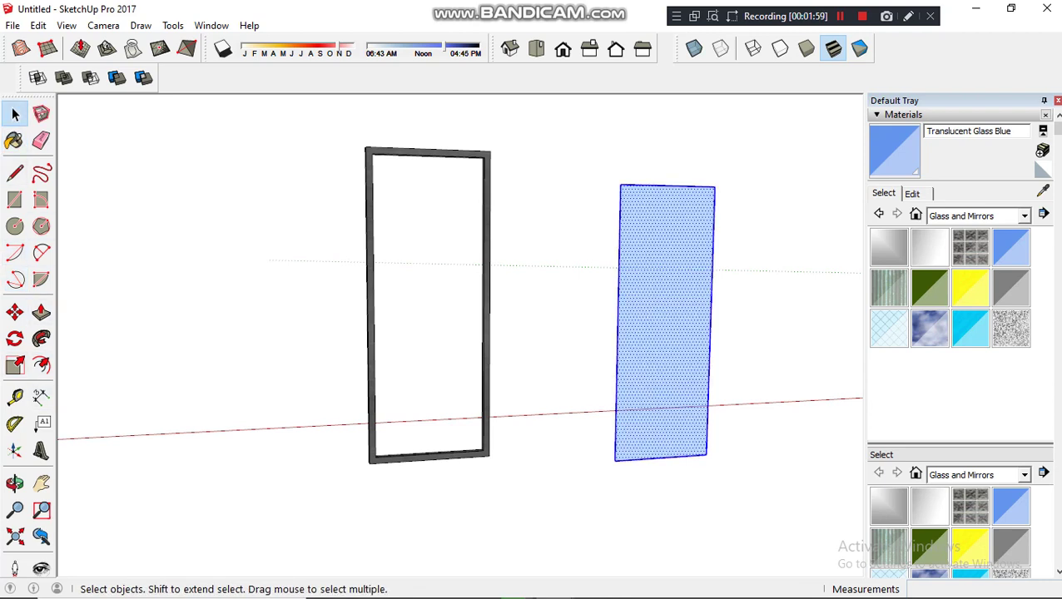
key(m)
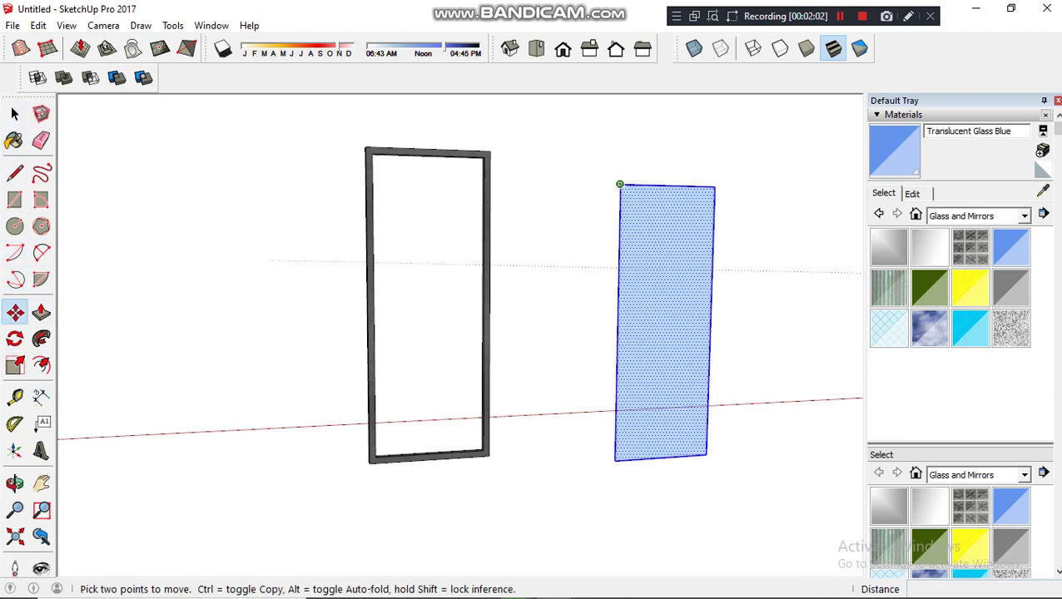
drag(666, 325, 417, 304)
middle_drag(417, 304, 466, 416)
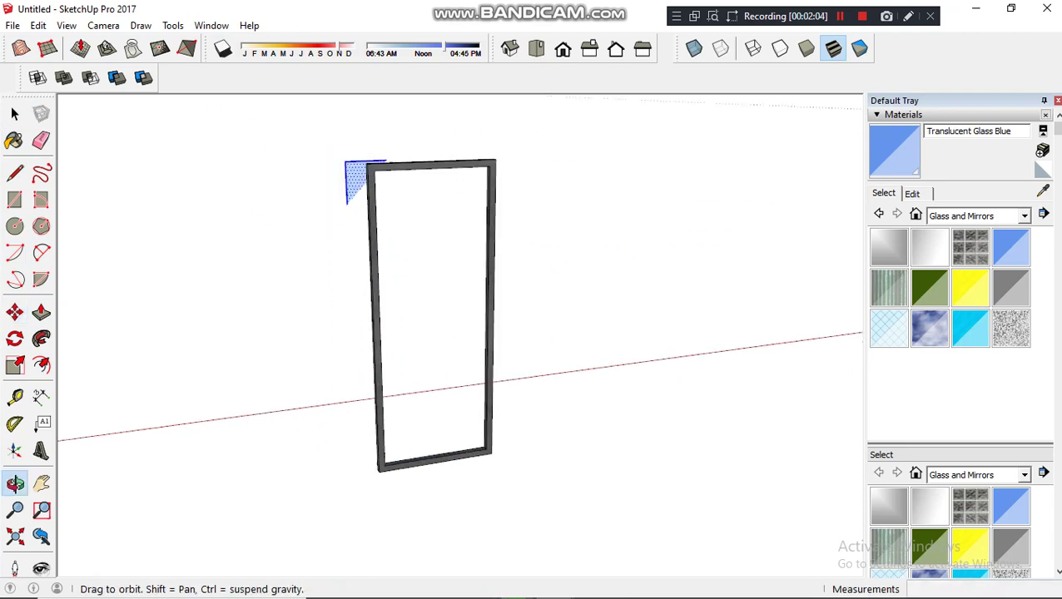
scroll(470, 439, up, 3)
scroll(469, 439, up, 2)
scroll(469, 438, up, 2)
click(476, 439)
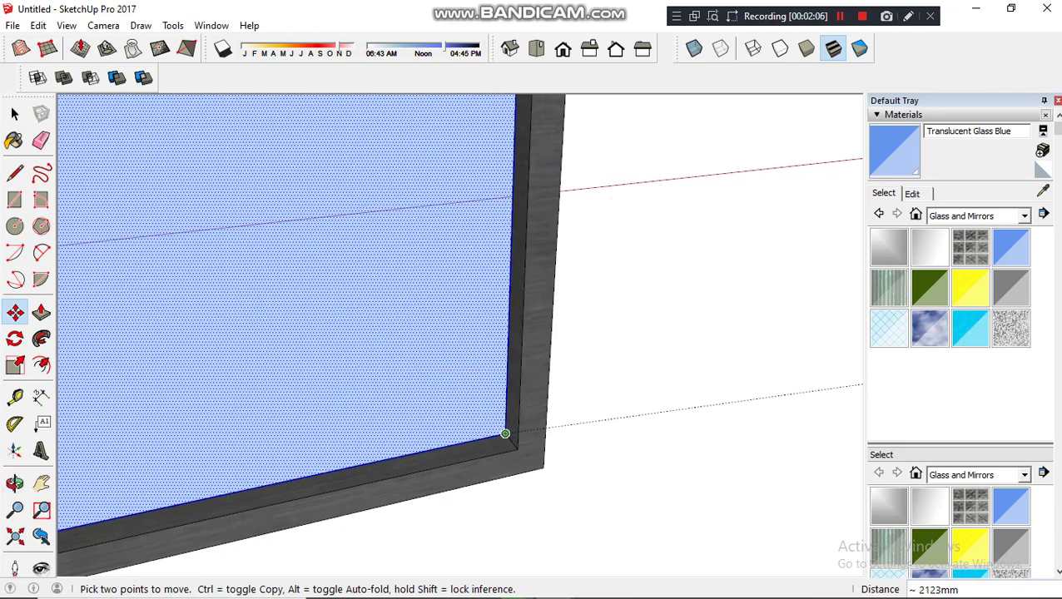
middle_drag(506, 433, 666, 416)
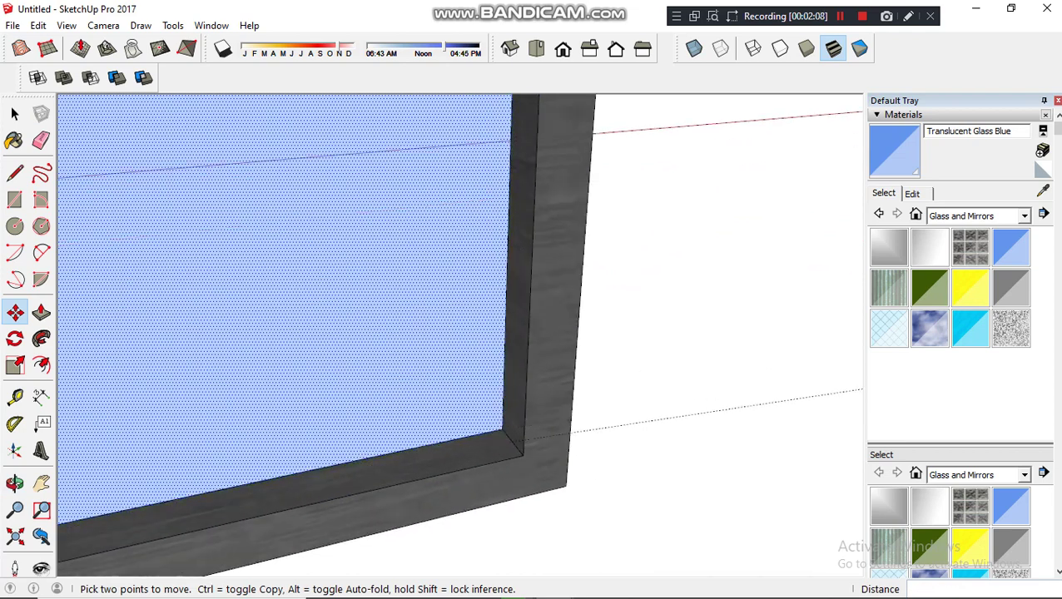
click(514, 441)
Step: Zoom out and box-select the frame together with the glass
scroll(515, 441, down, 1)
scroll(514, 441, down, 2)
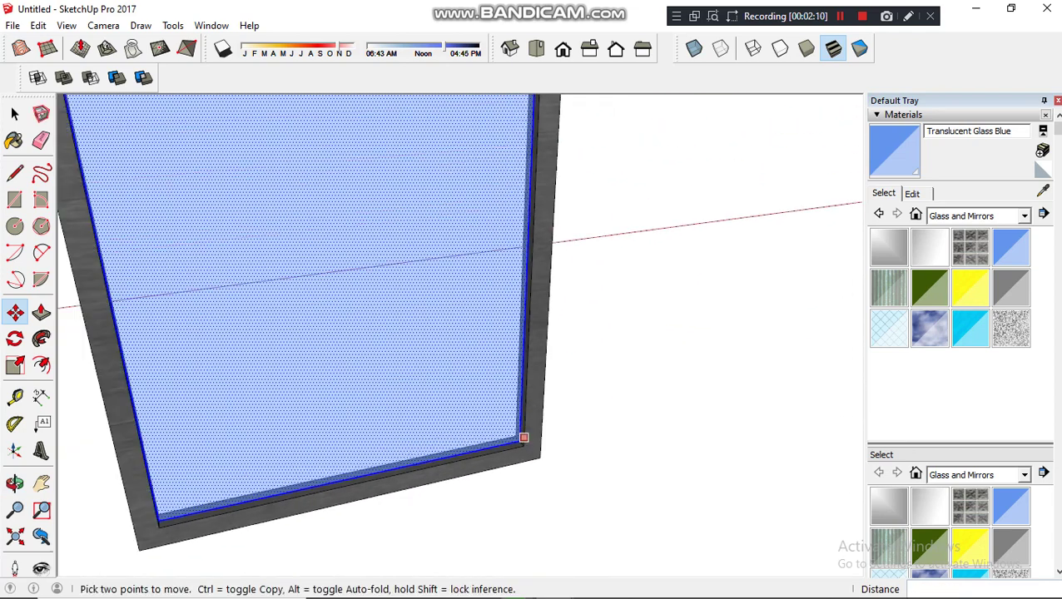
scroll(500, 416, down, 3)
scroll(438, 381, down, 2)
click(14, 114)
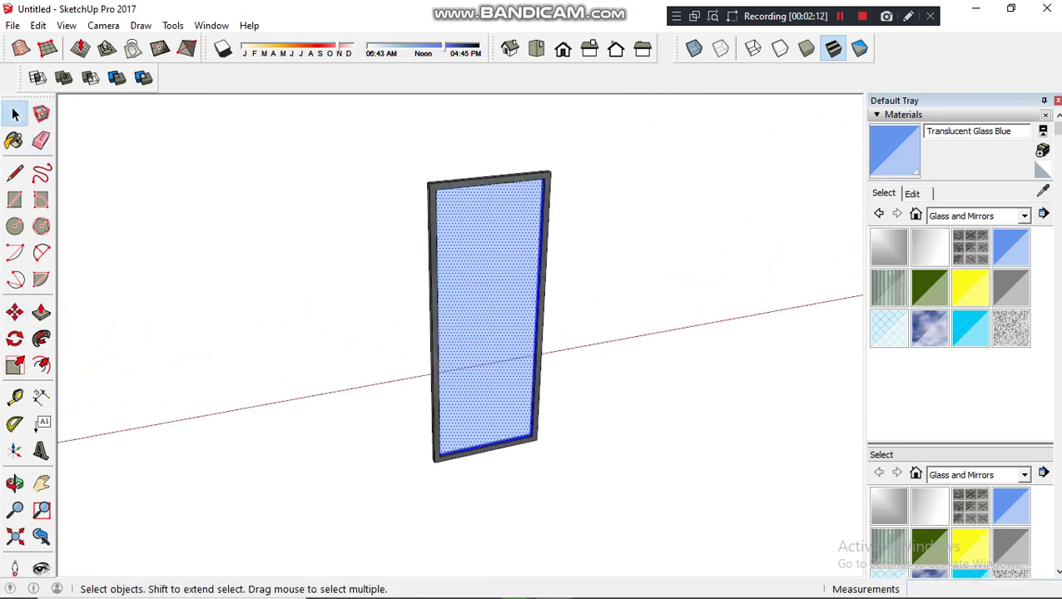
mouse_move(364, 143)
mouse_down()
mouse_move(494, 211)
mouse_move(681, 499)
mouse_up()
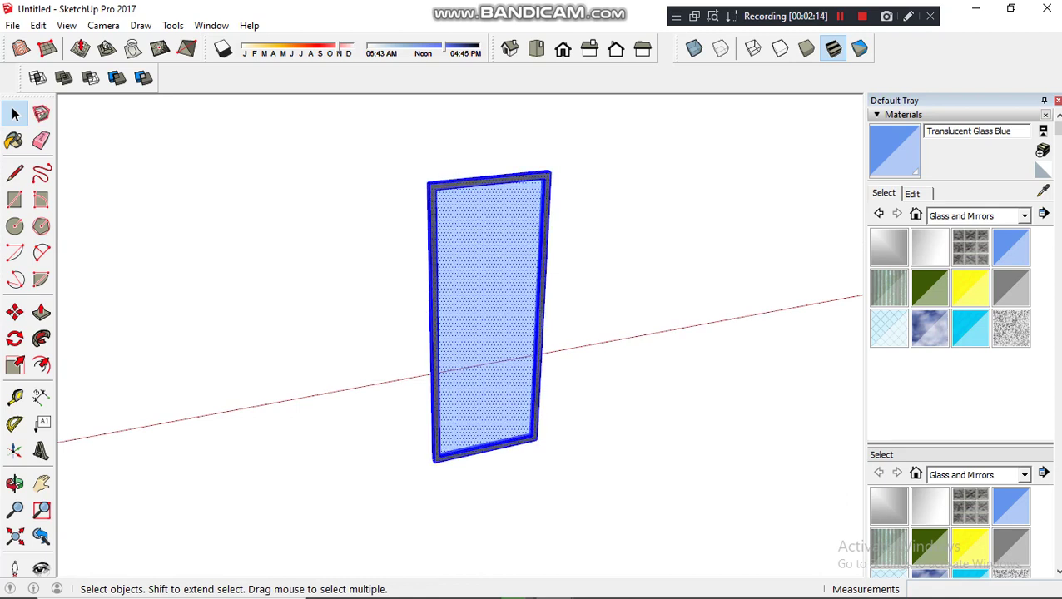
Step: Group the frame and glass together into one window
right_click(460, 310)
click(512, 446)
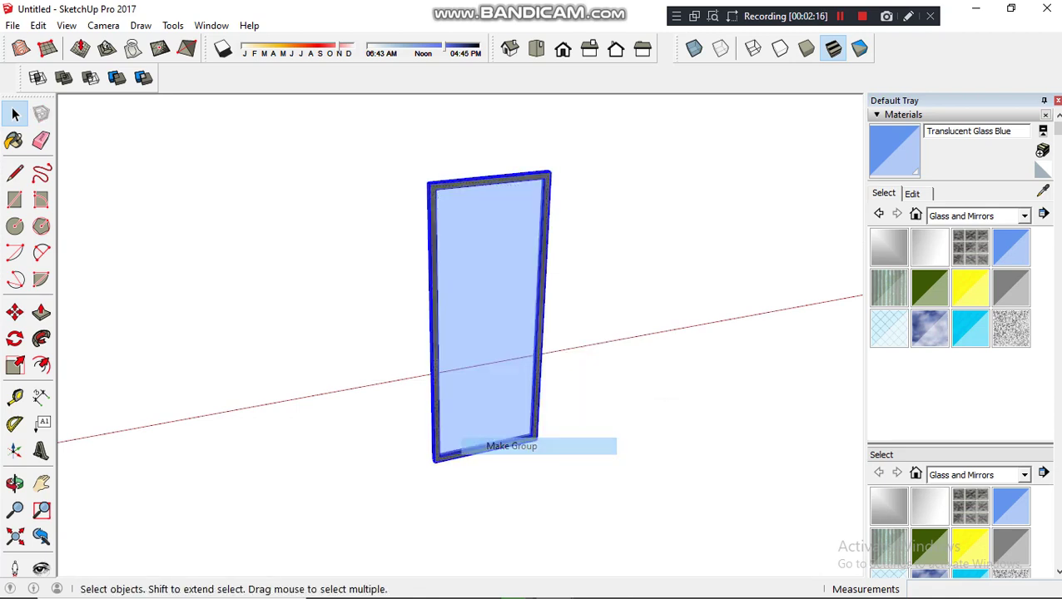
mouse_move(512, 441)
middle_down()
mouse_move(541, 428)
mouse_move(516, 437)
middle_up()
Step: Make a copy of the window group using Move with Ctrl
key(m)
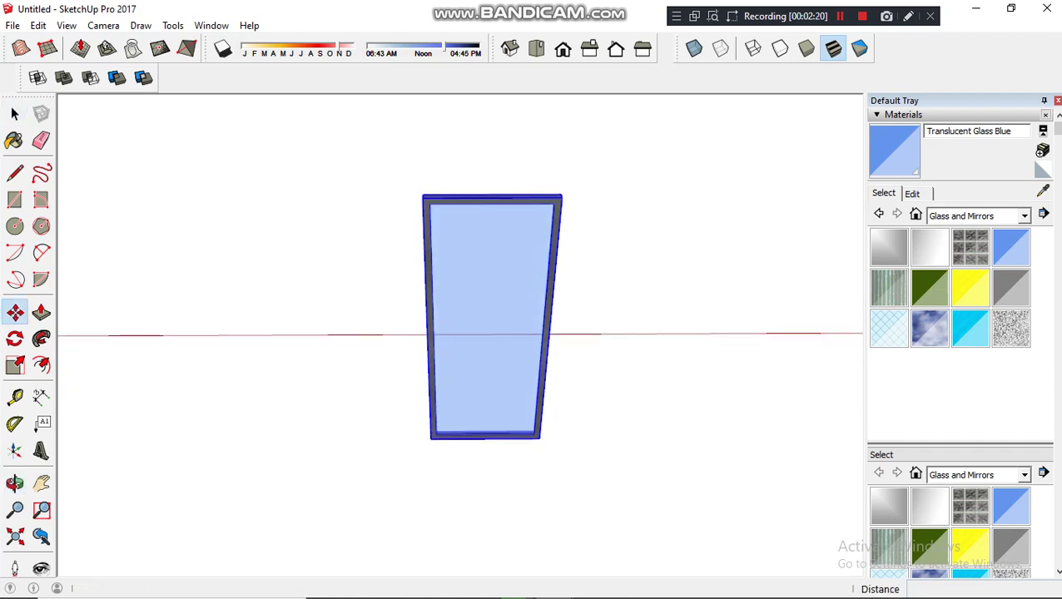
key(ctrl)
click(538, 433)
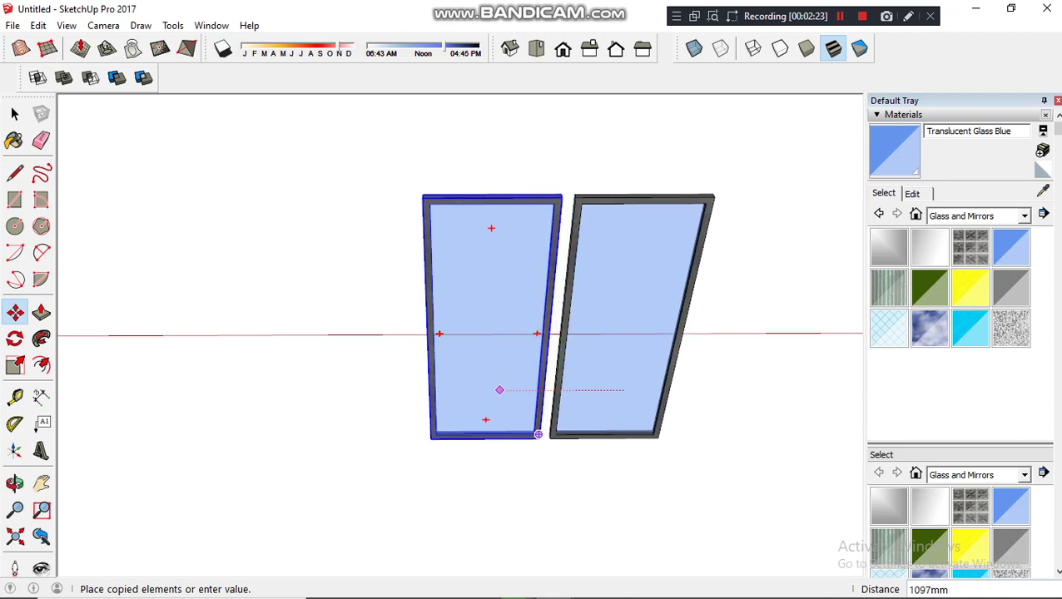
click(538, 433)
scroll(538, 434, up, 2)
scroll(525, 435, up, 3)
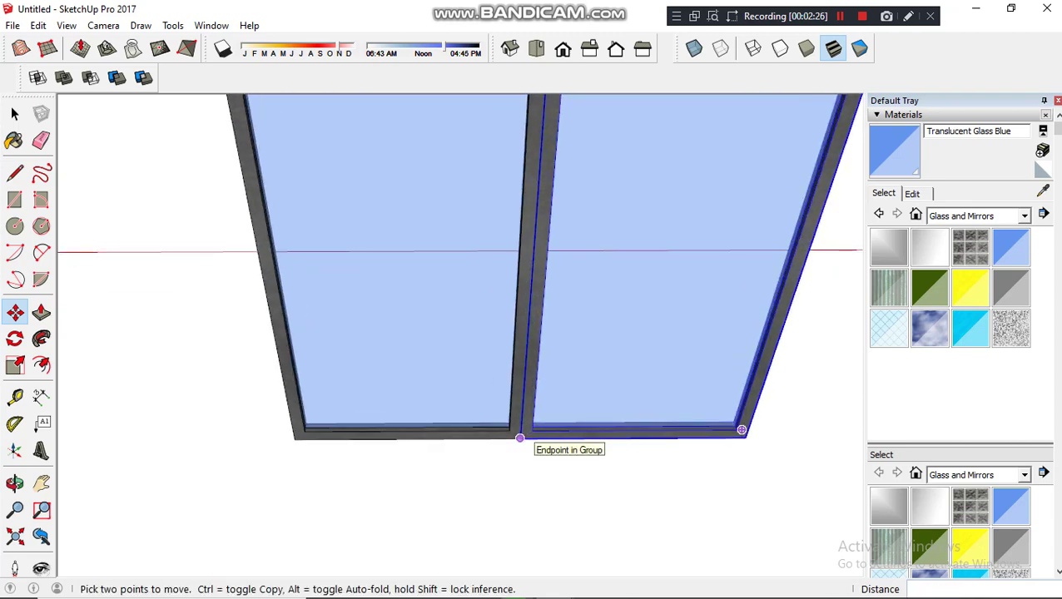
Step: Snap the copy flush against the original frame's edge and clear the selection
middle_drag(525, 436, 480, 434)
click(499, 432)
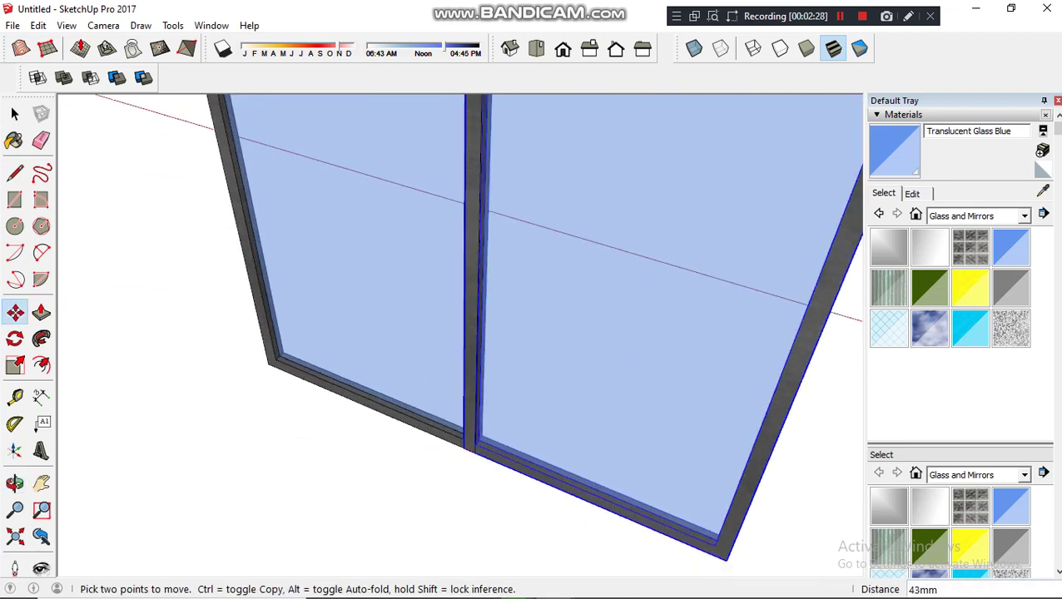
click(480, 434)
middle_drag(557, 446, 533, 441)
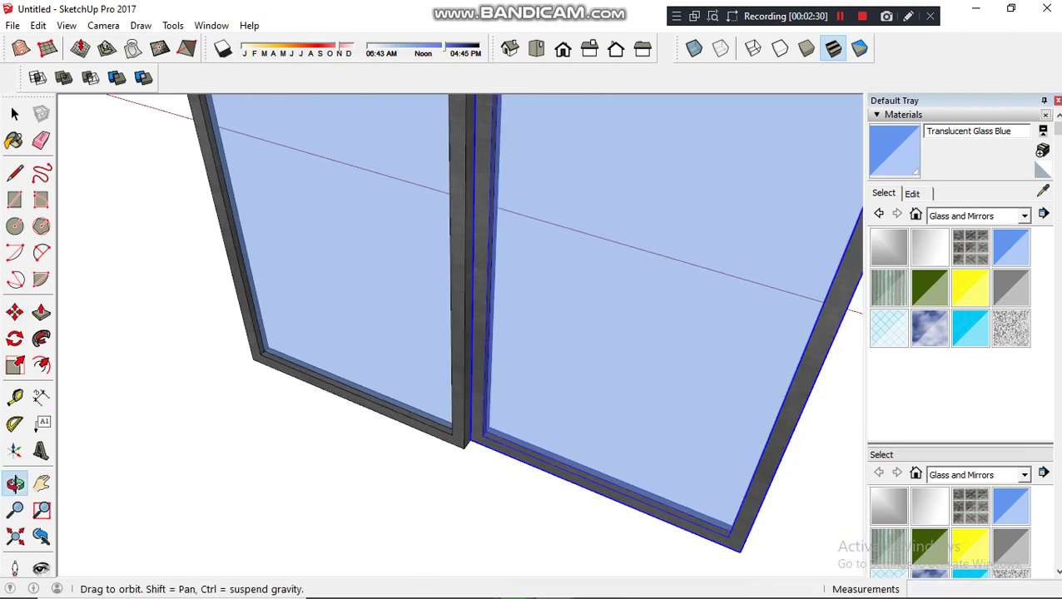
scroll(533, 441, down, 5)
click(14, 114)
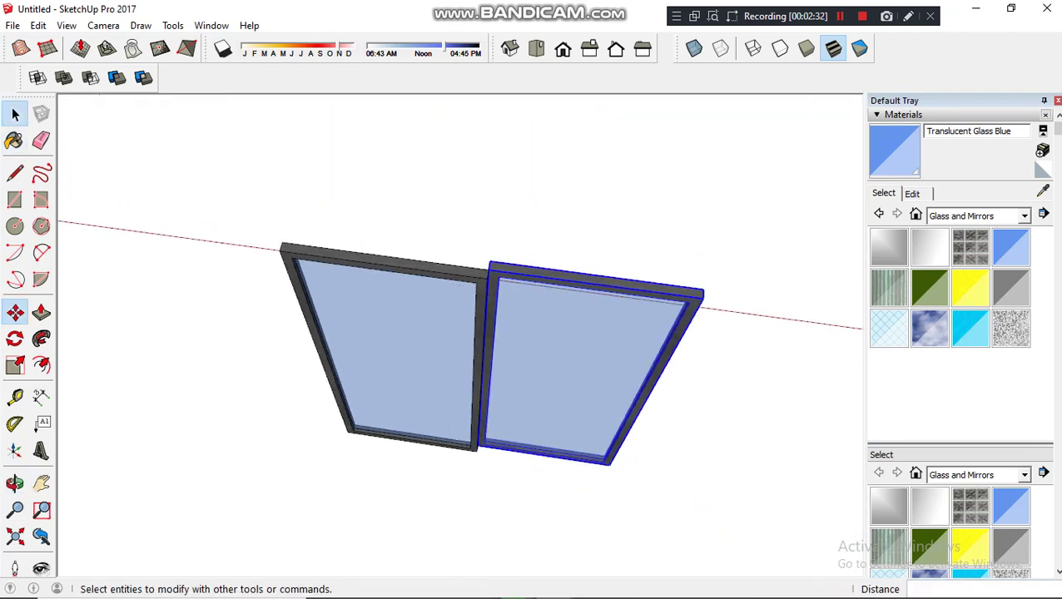
mouse_move(499, 374)
middle_down()
mouse_move(466, 392)
mouse_move(432, 433)
middle_up()
click(749, 499)
middle_drag(449, 350, 429, 333)
Step: Make the left glazed frame a component, keeping the default name Component#1
click(429, 332)
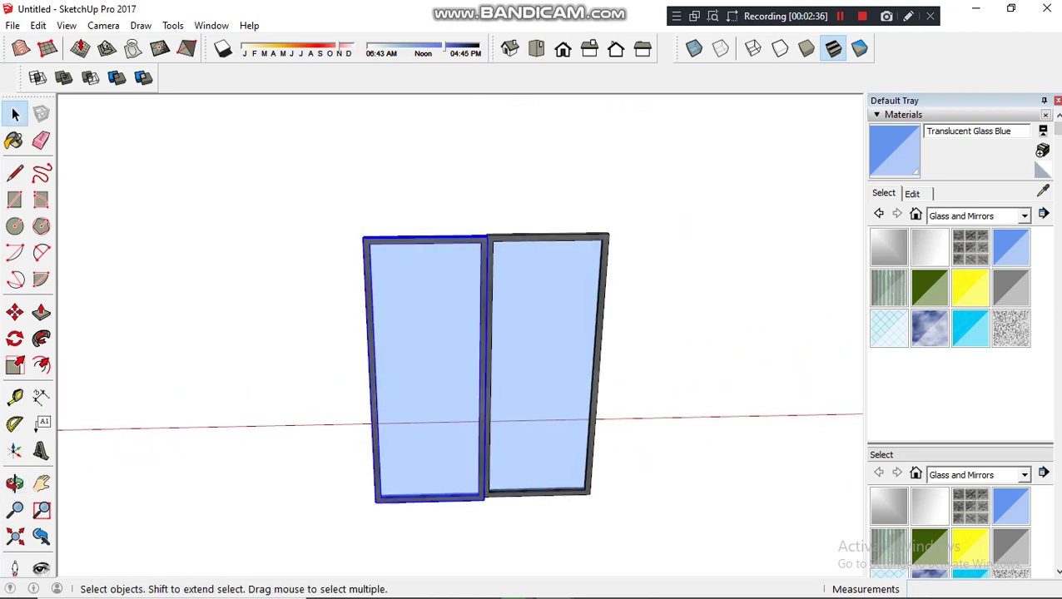
right_click(430, 333)
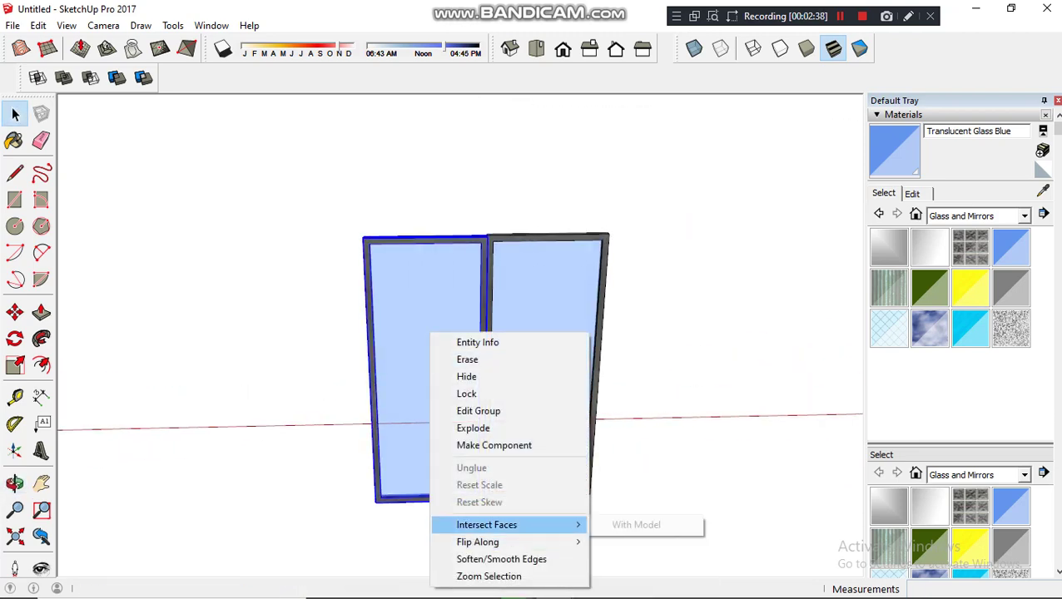
click(494, 445)
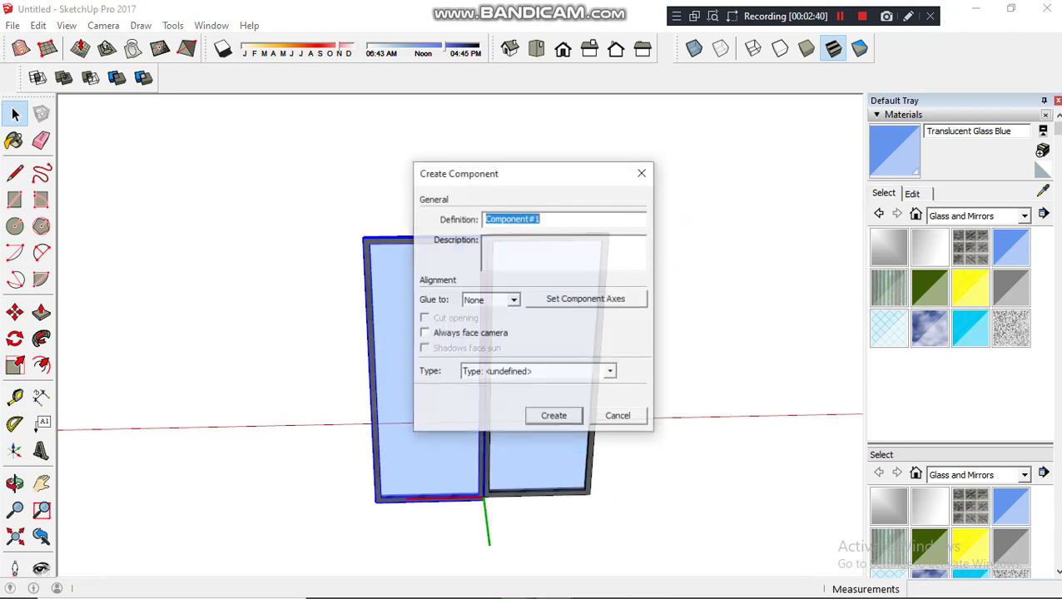
key(Return)
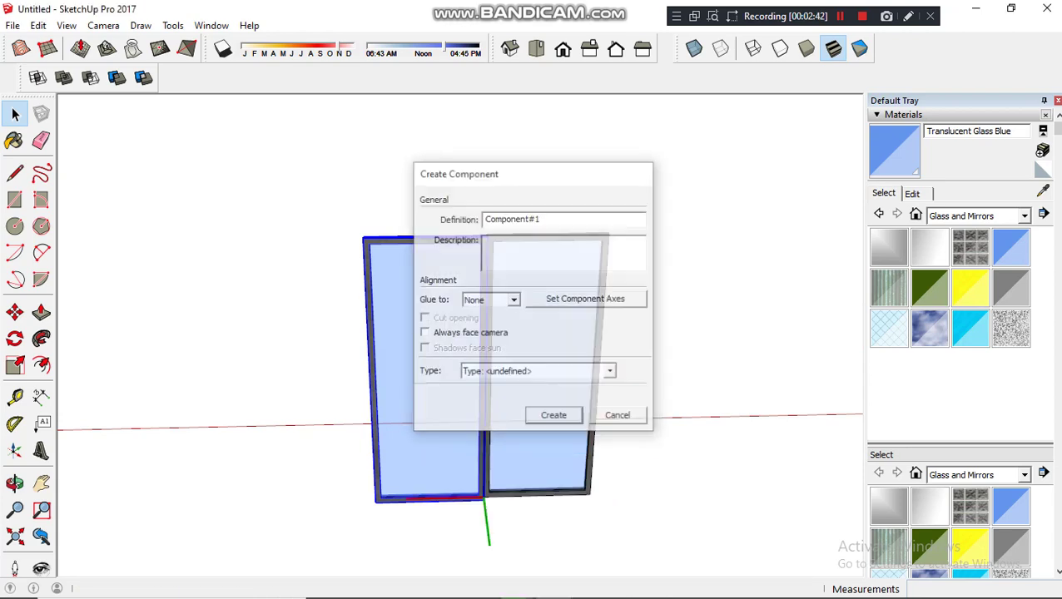
middle_drag(433, 366, 456, 384)
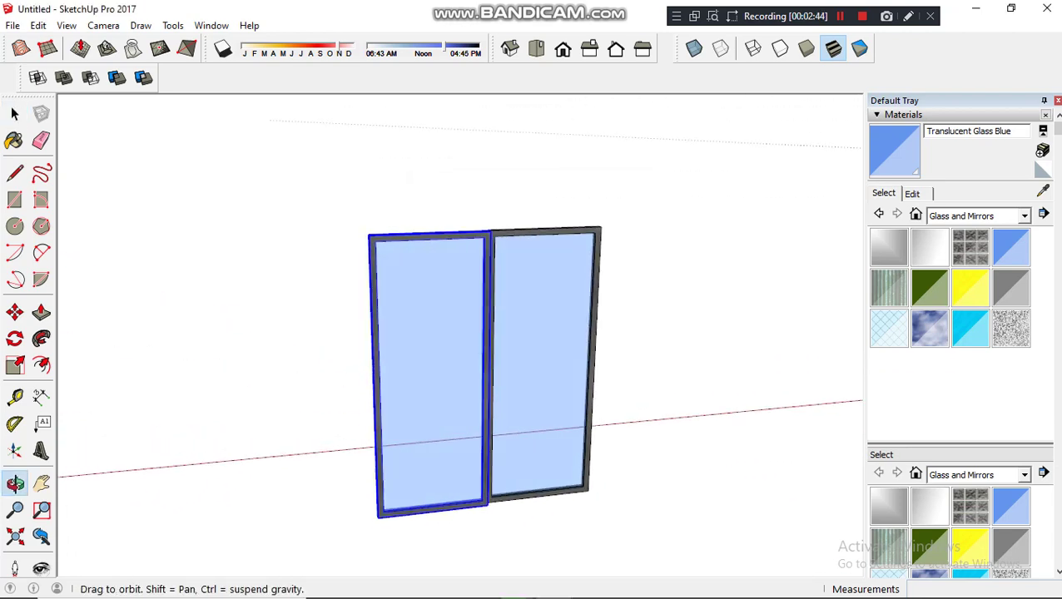
Step: Open Component Attributes for Component#1 and add Position X, Y and Z attributes
right_click(456, 384)
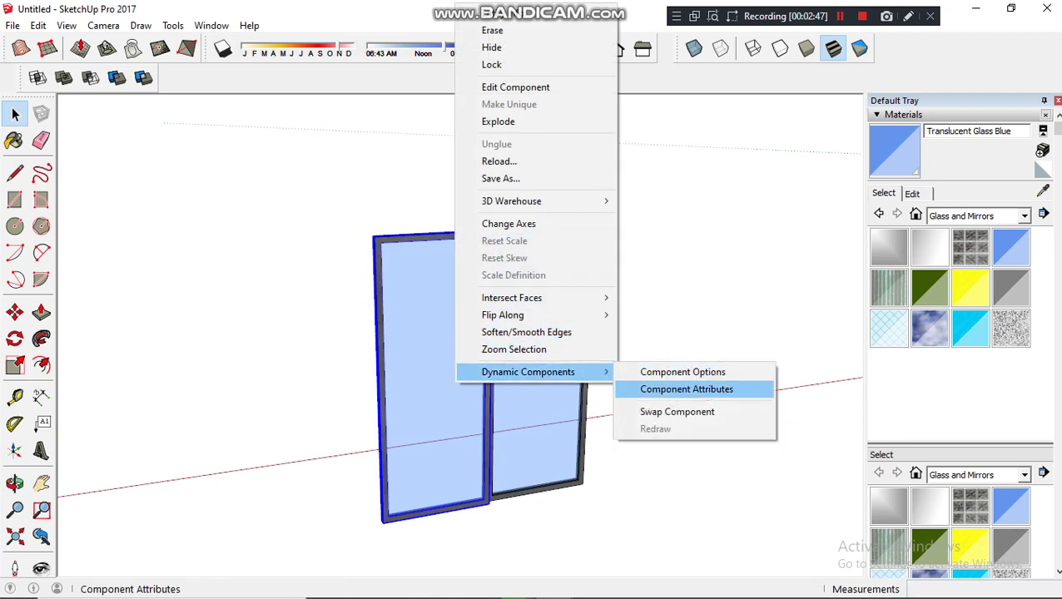
click(687, 389)
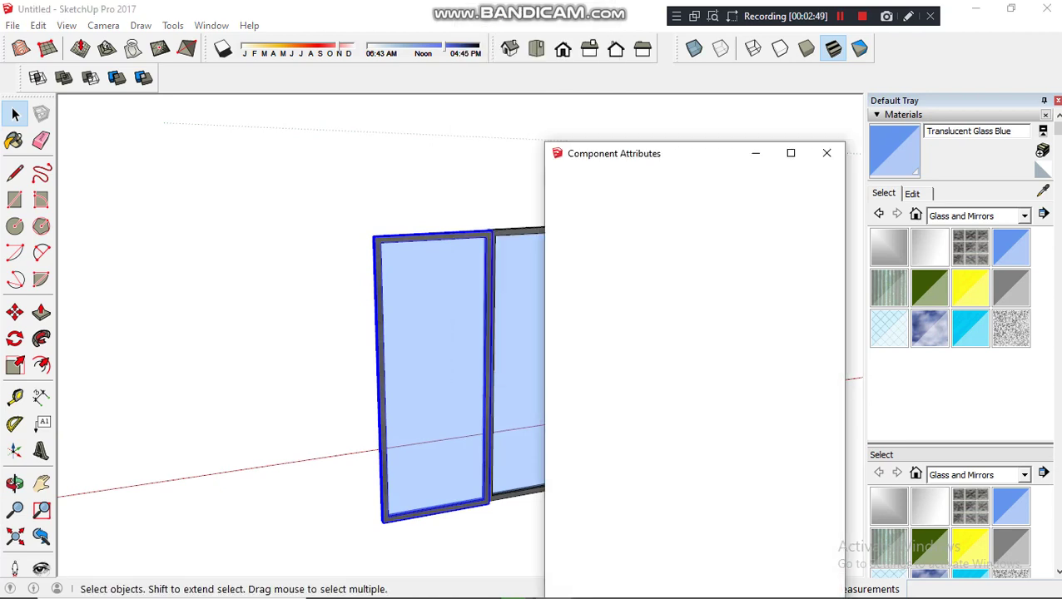
drag(644, 156, 602, 108)
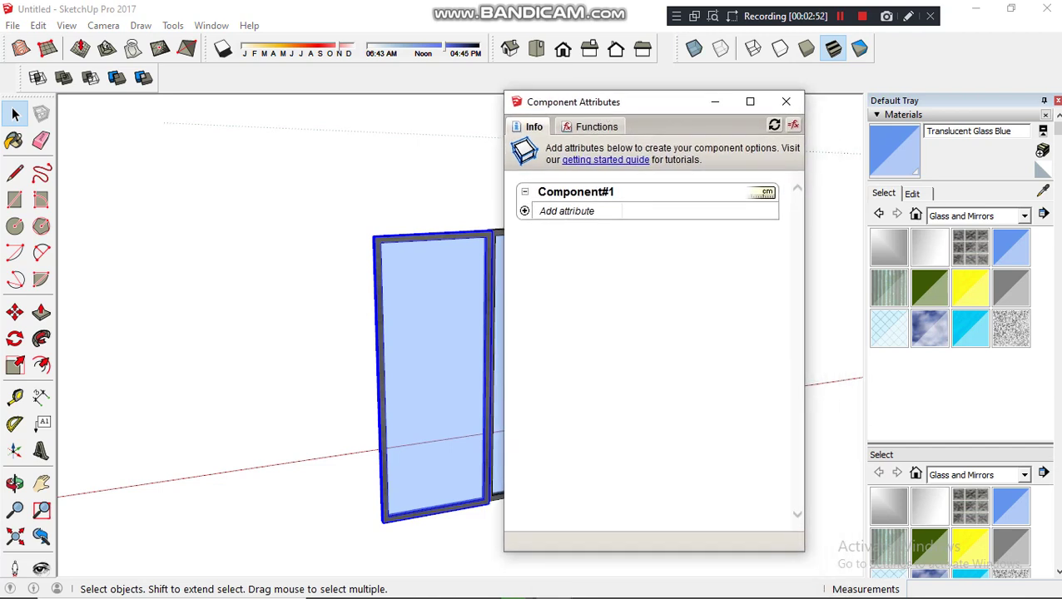
click(566, 211)
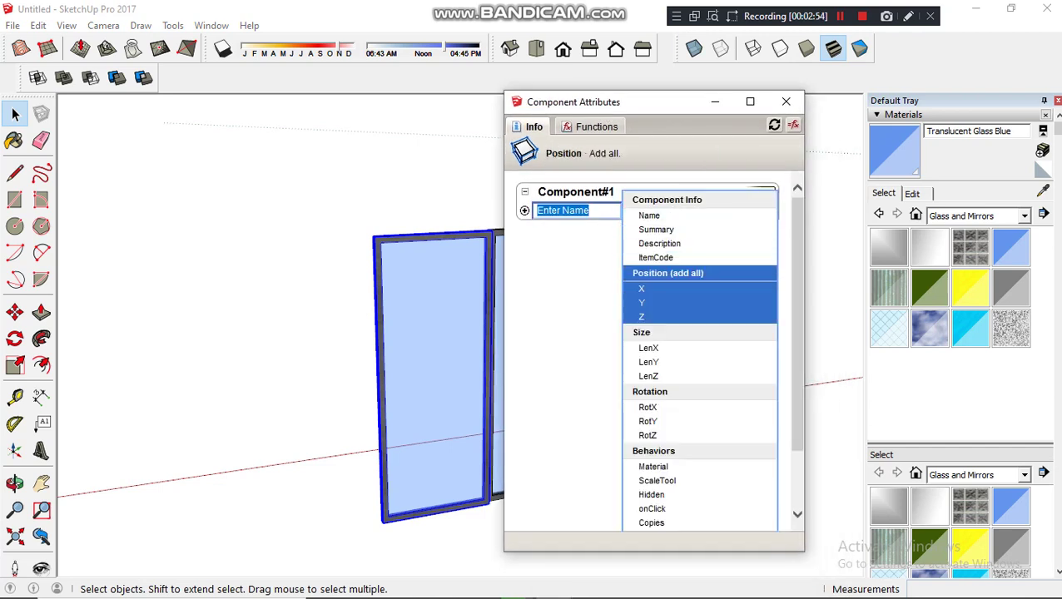
click(668, 273)
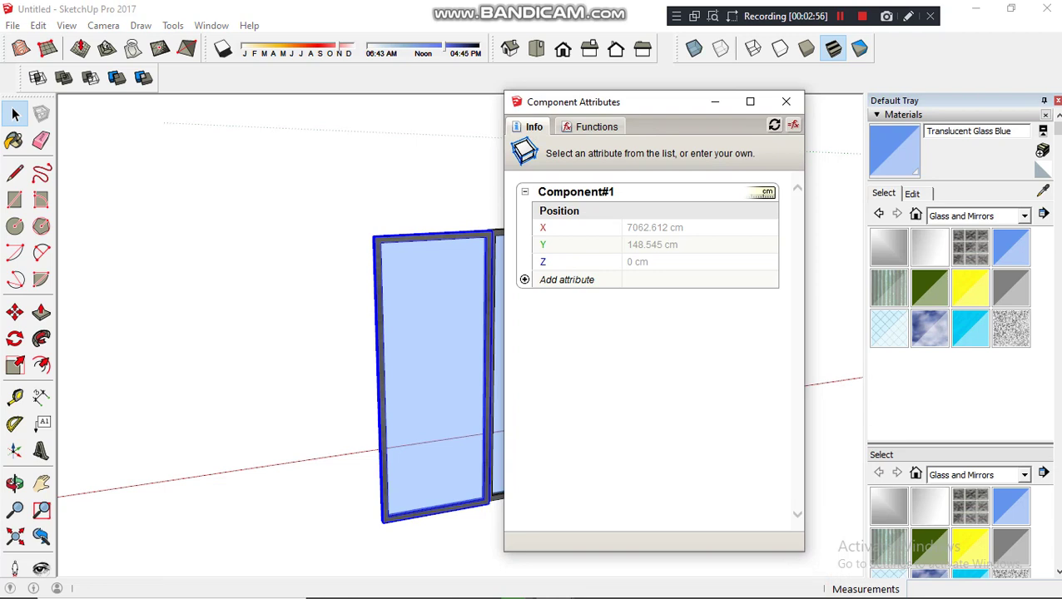
Step: Add an onClick attribute and open the Functions list dropdown
click(565, 279)
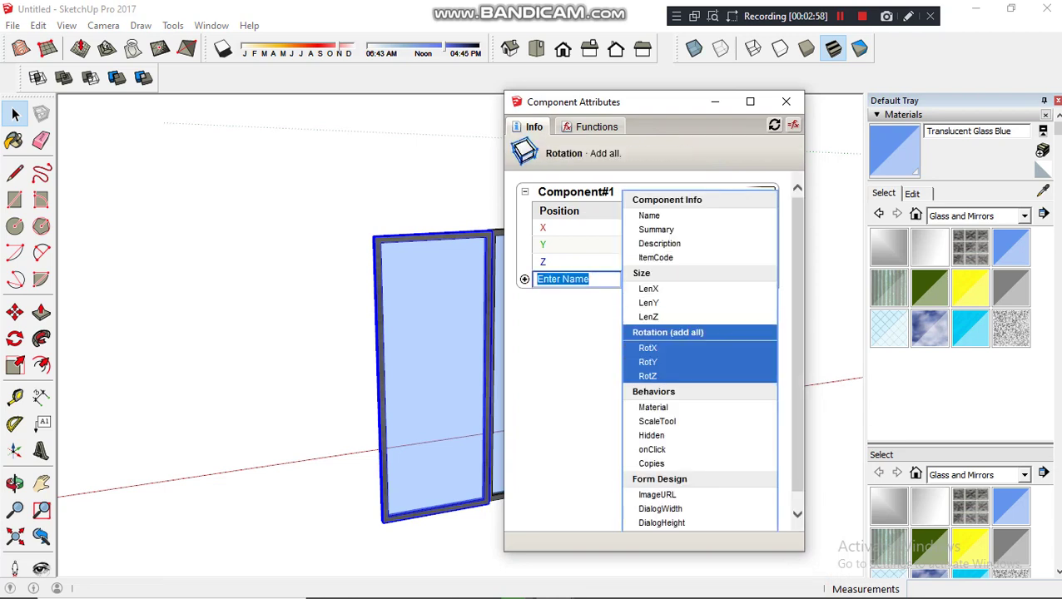
click(651, 449)
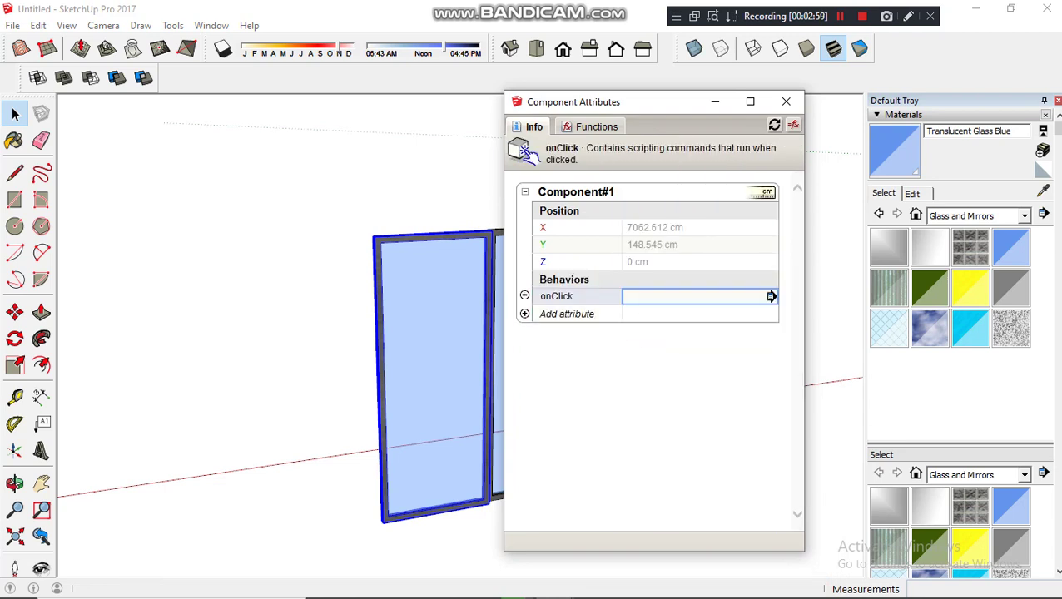
click(596, 127)
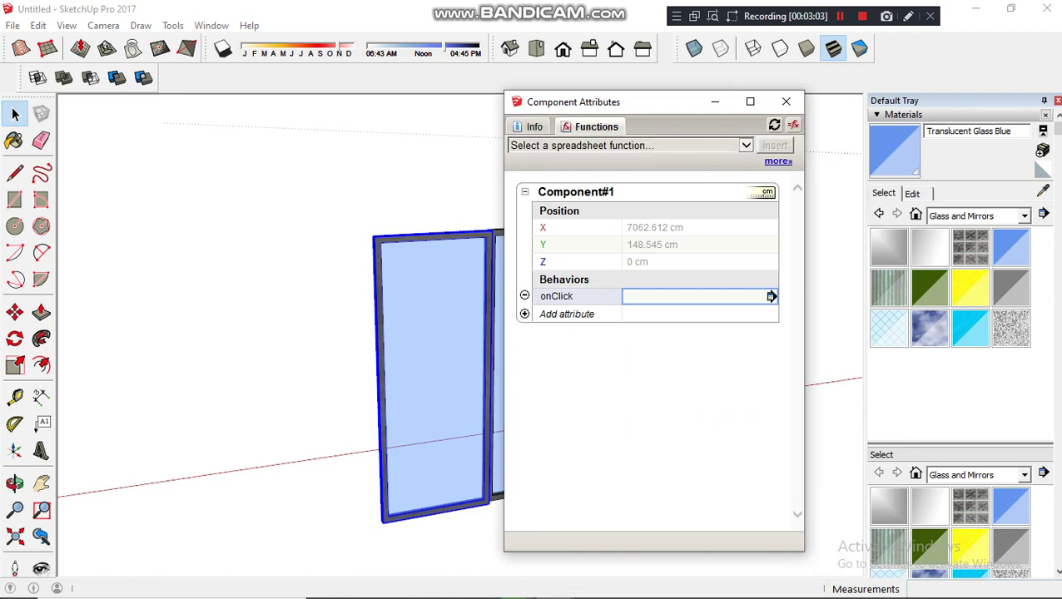
click(746, 144)
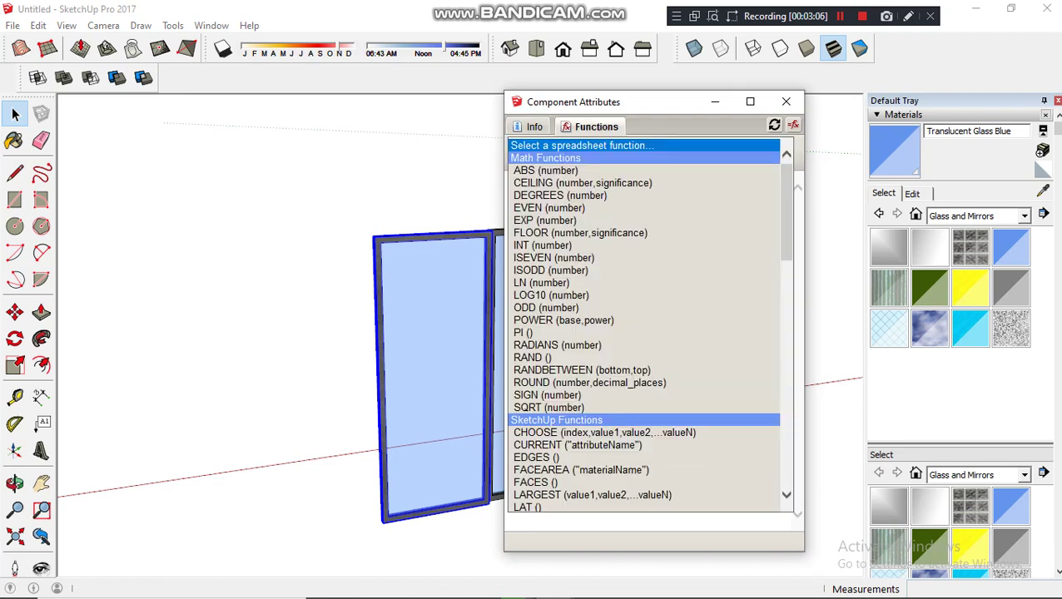
scroll(645, 324, down, 5)
scroll(645, 325, down, 5)
Step: Insert the ANIMATE function template into the window component's onClick field
scroll(645, 333, down, 2)
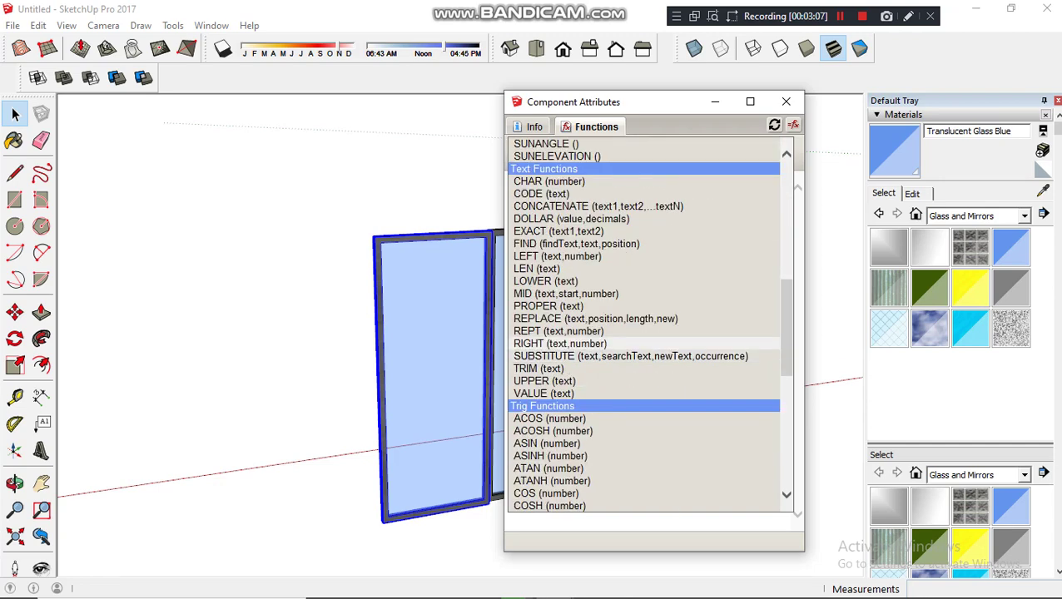
scroll(645, 333, down, 5)
scroll(645, 332, down, 2)
scroll(645, 333, down, 5)
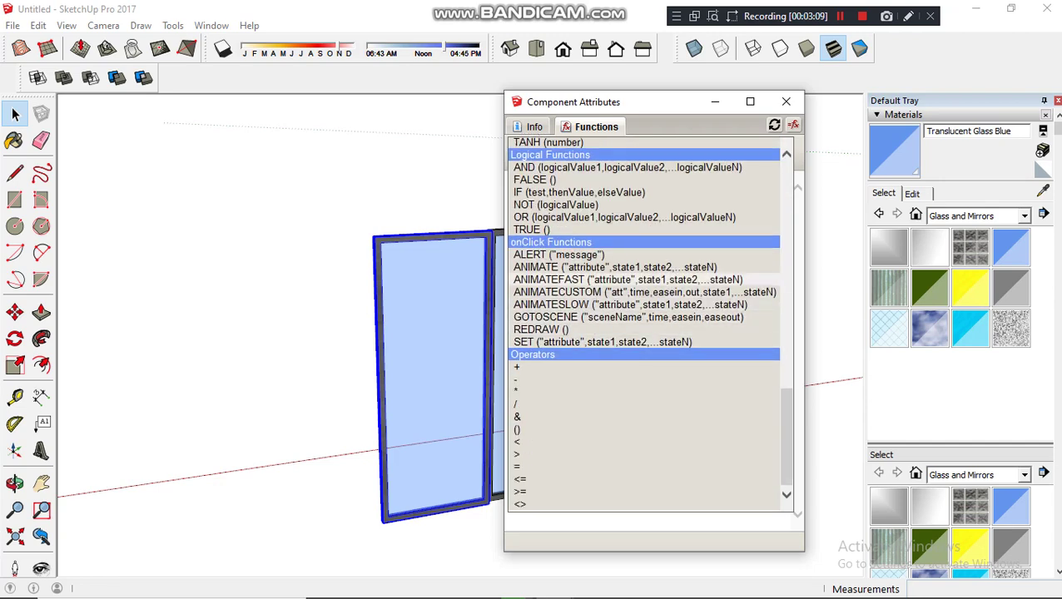
click(616, 268)
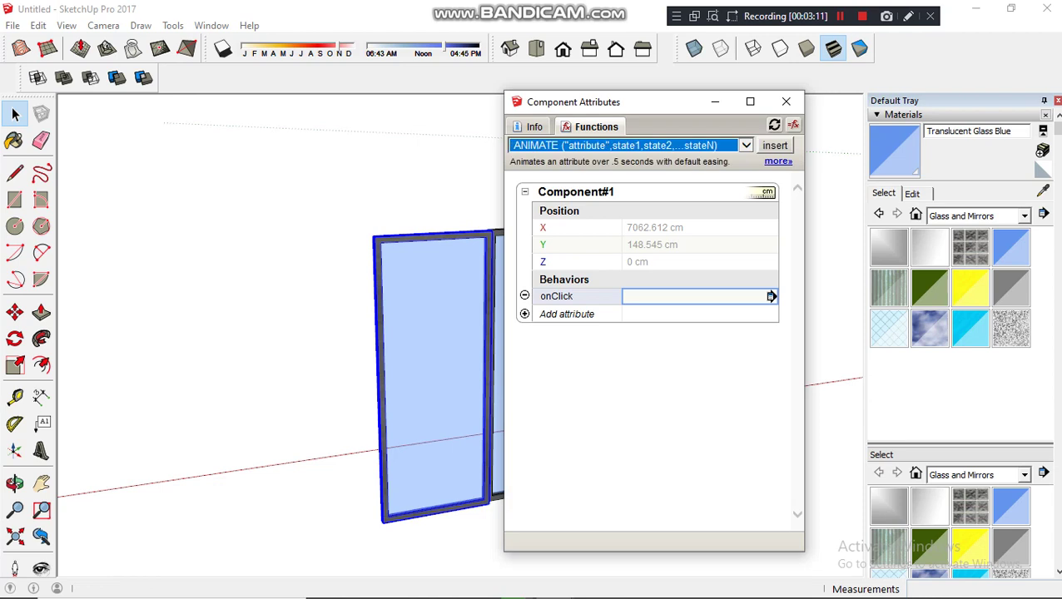
click(699, 296)
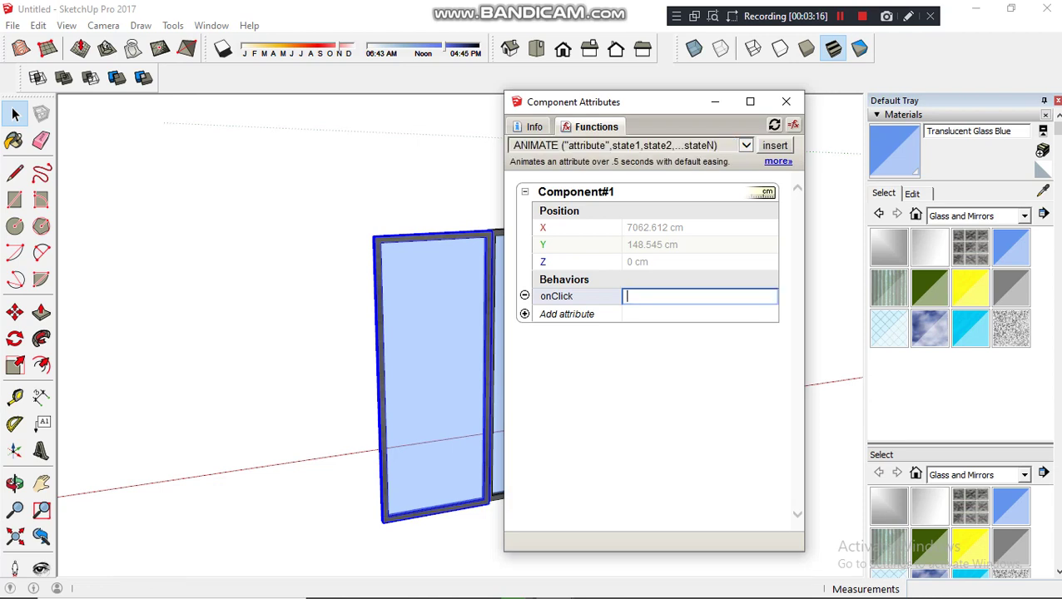
text(ANIMATE ("attribute",state1,state2,...stateN))
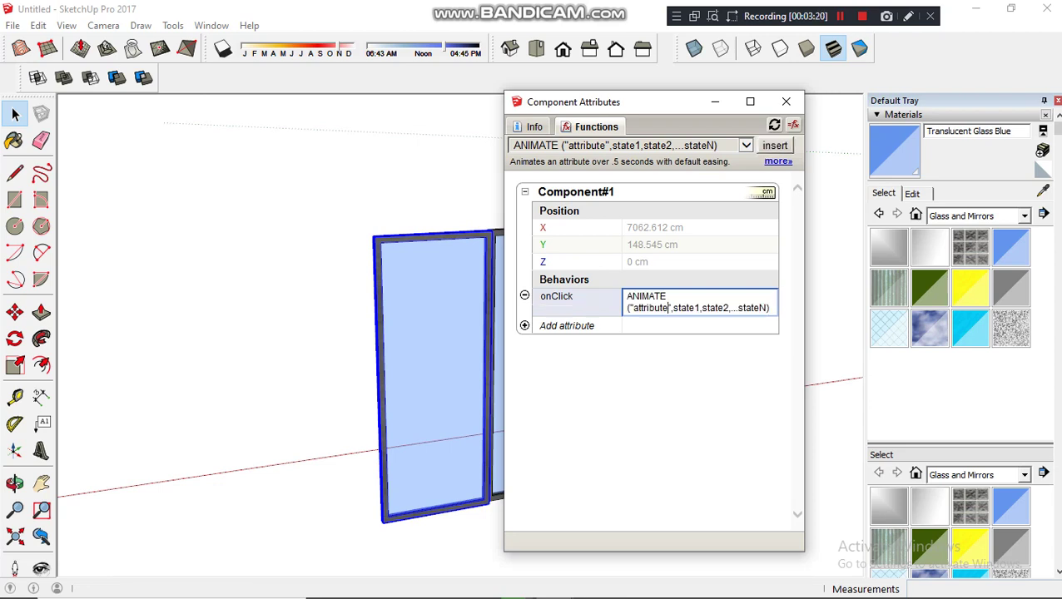
Step: Fill in "X" and 7062.612, delete the leftover state2,...stateN and comma, then commit
drag(669, 308, 632, 308)
text(X)
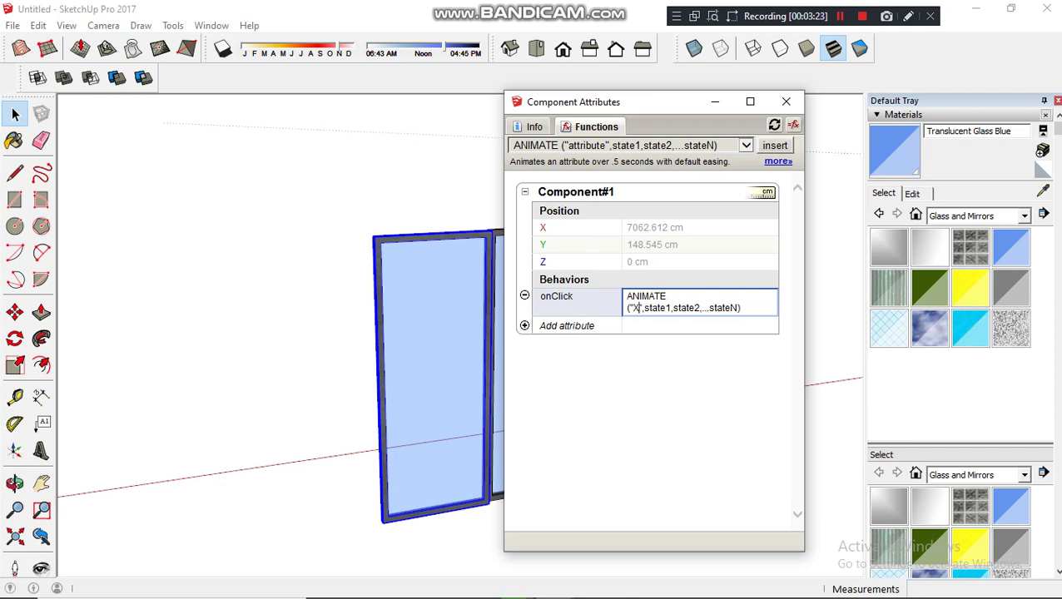
drag(643, 308, 670, 308)
text(7)
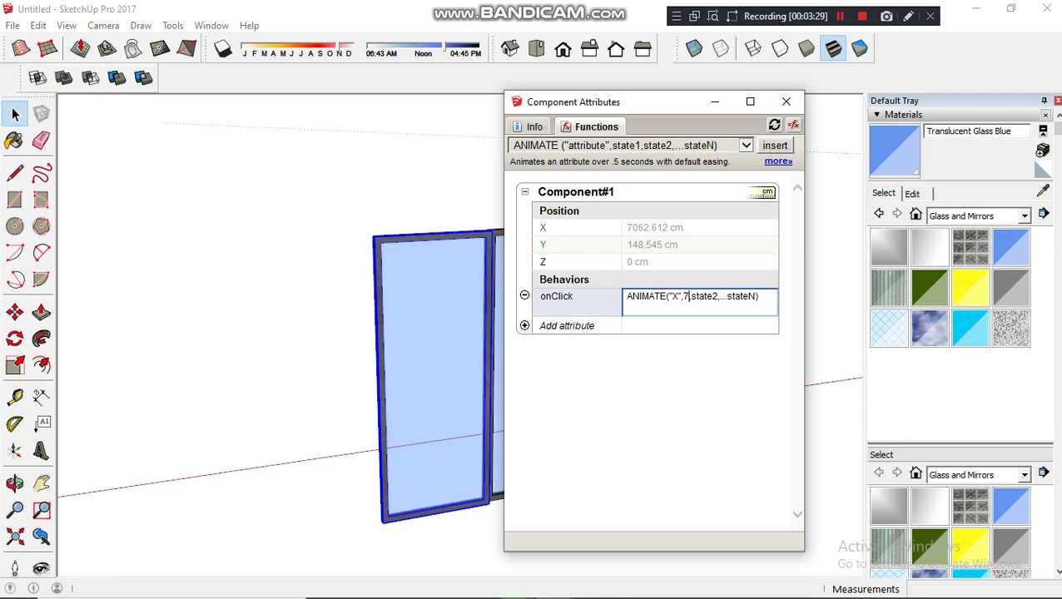
text(062)
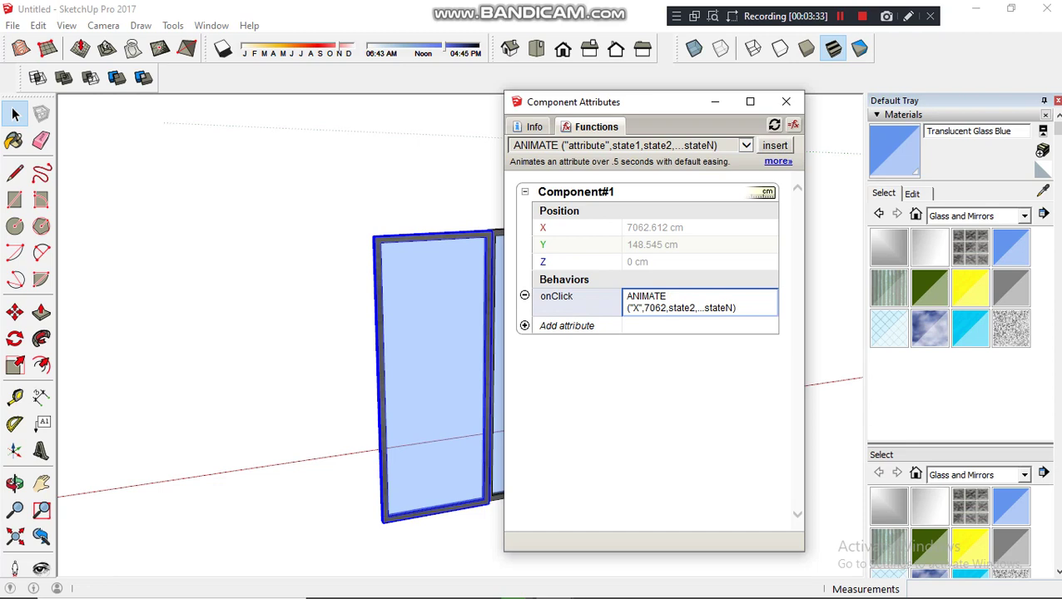
text(.612)
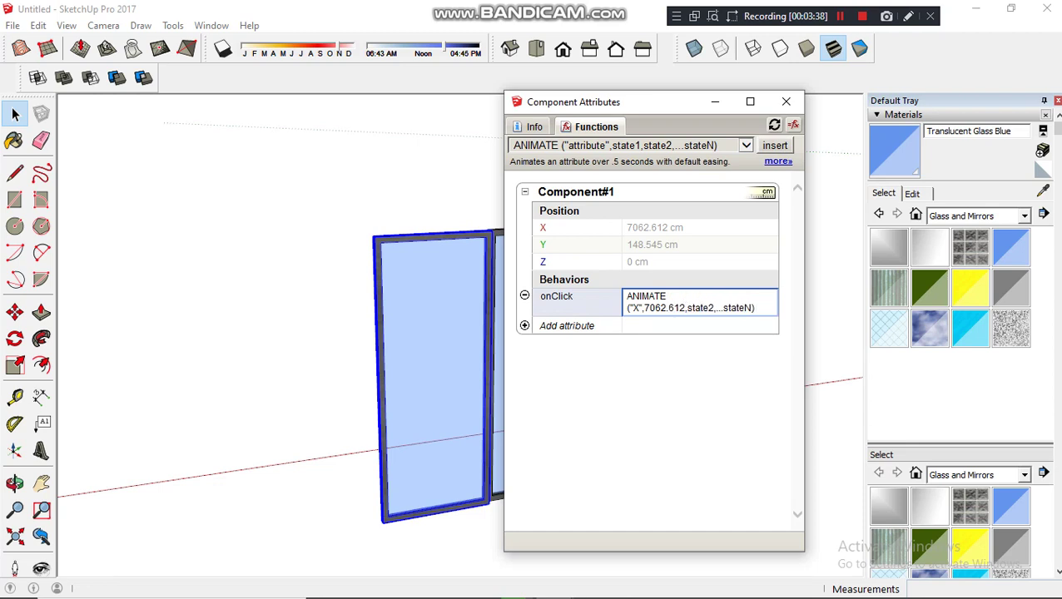
drag(685, 308, 753, 308)
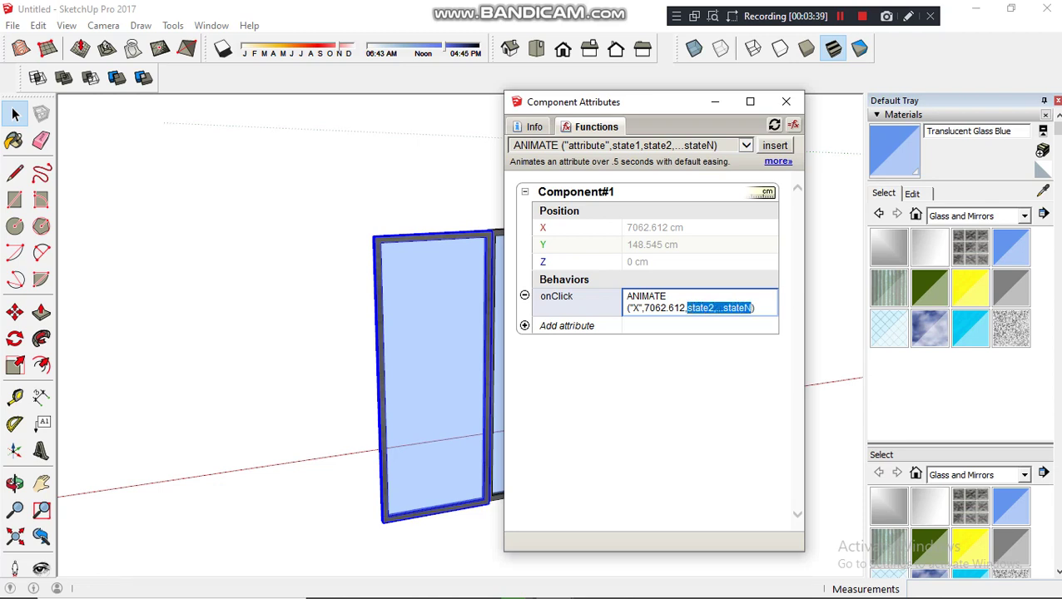
key(BackSpace)
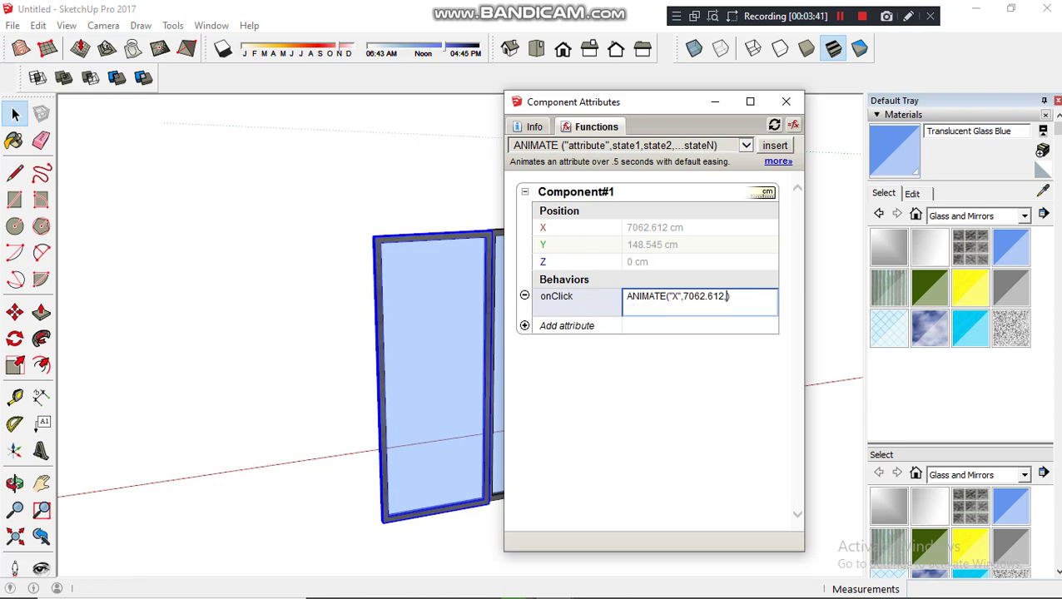
key(BackSpace)
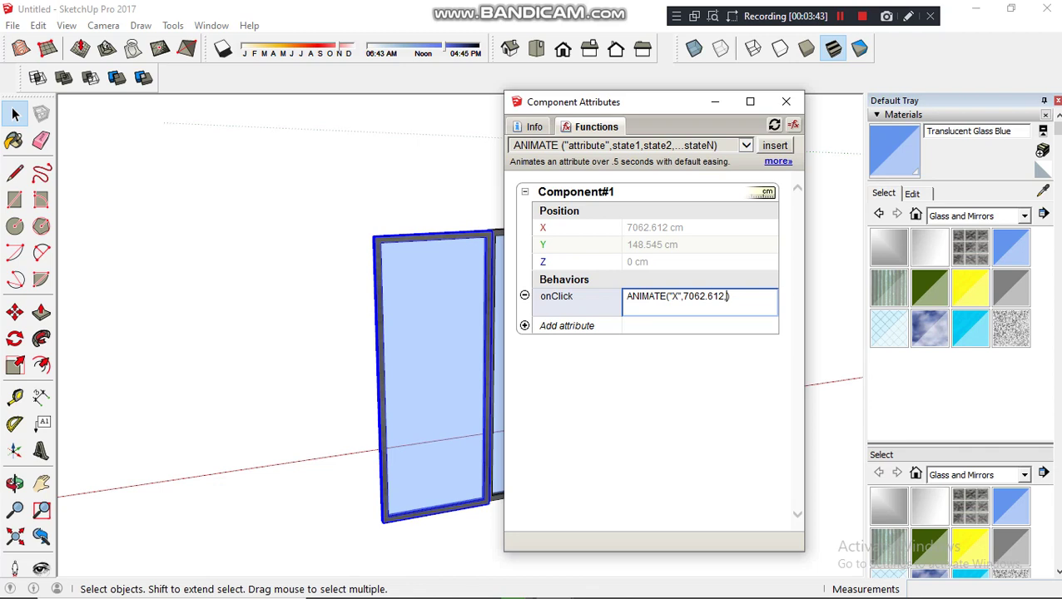
text(,)
key(Return)
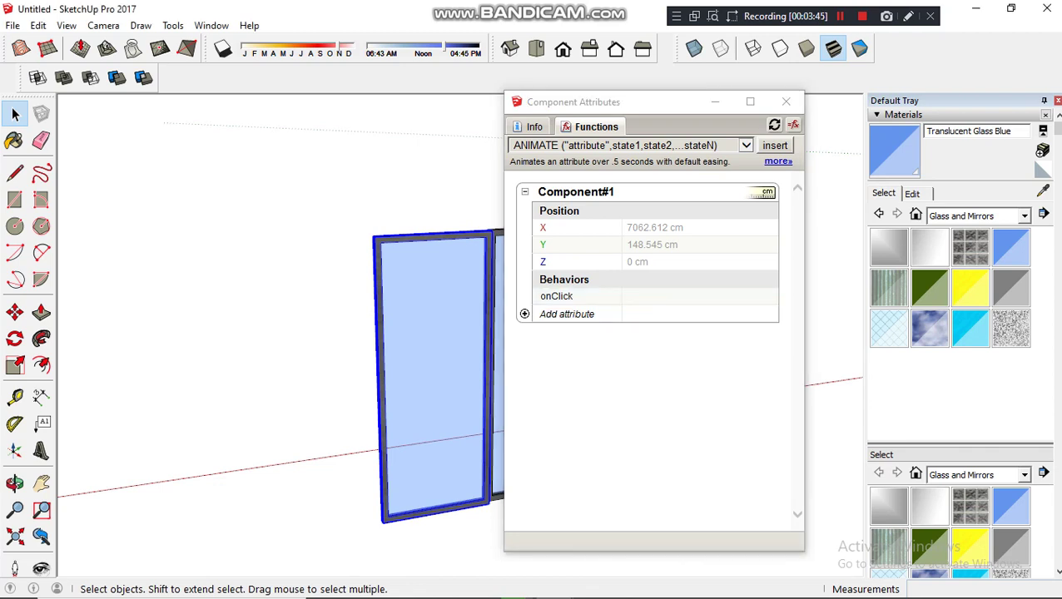
Step: Test-move the left sash 1000 mm along the red axis to read its 6962.612 position, then undo
middle_drag(460, 316, 459, 270)
scroll(459, 269, down, 3)
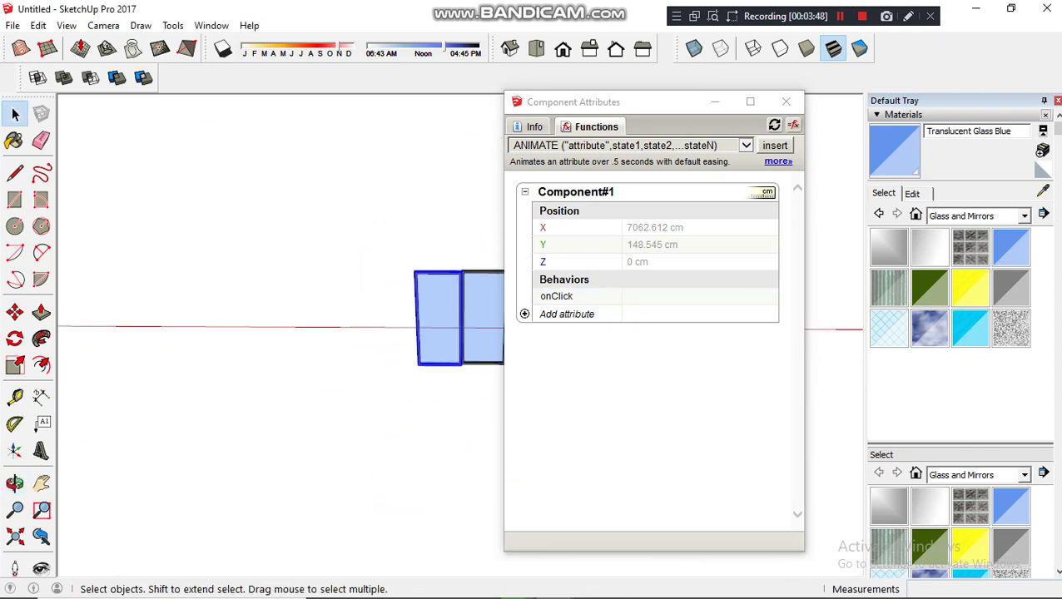
scroll(488, 292, up, 5)
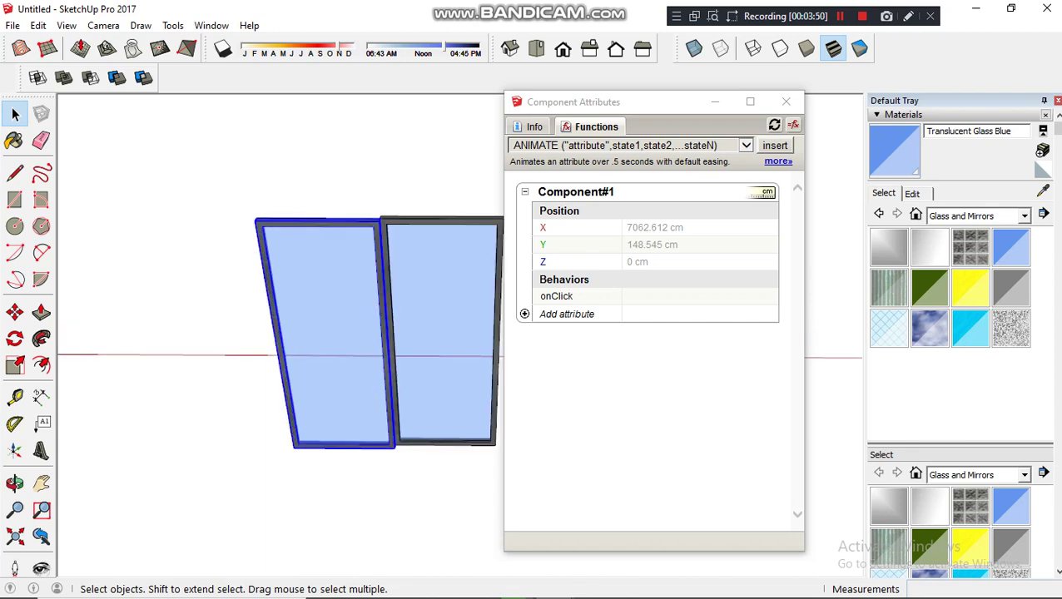
key(m)
scroll(377, 220, down, 1)
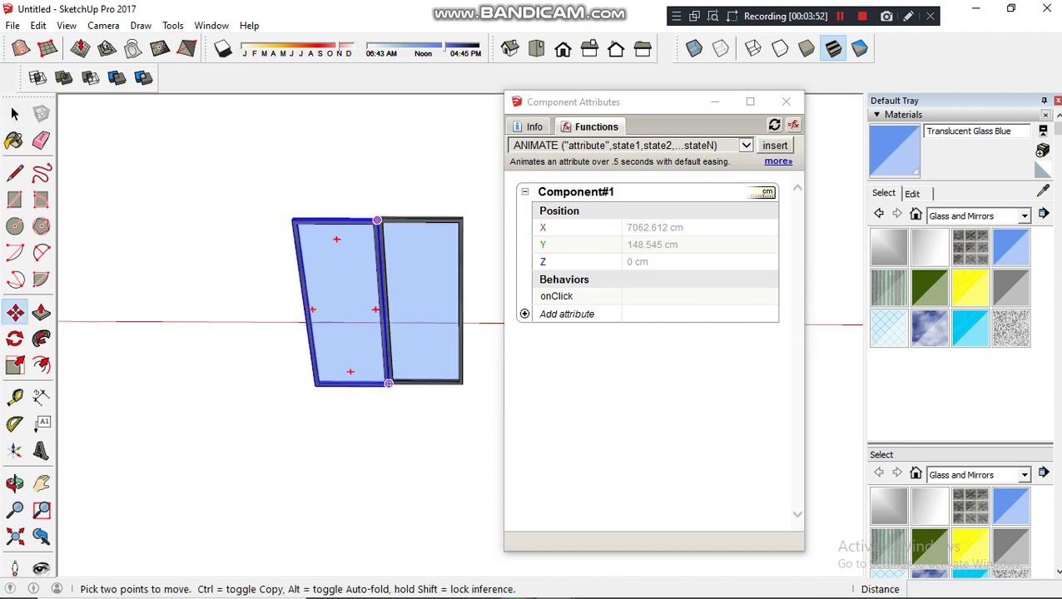
drag(377, 221, 463, 218)
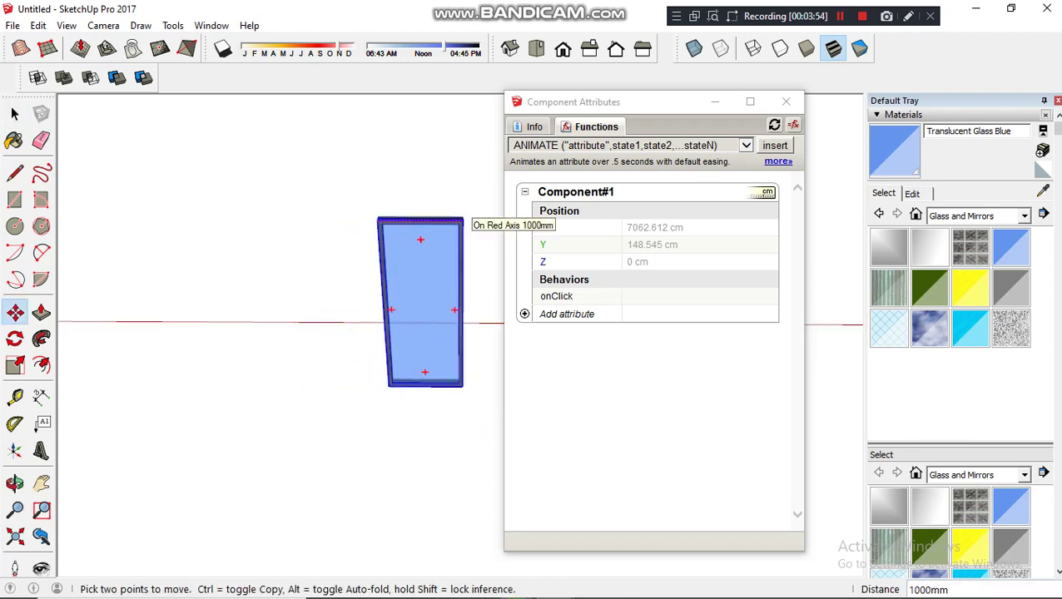
key(ctrl+z)
Step: Rebuild onClick from the ANIMATE template as ANIMATE("X",7062.612,6962.612) and commit it
click(771, 296)
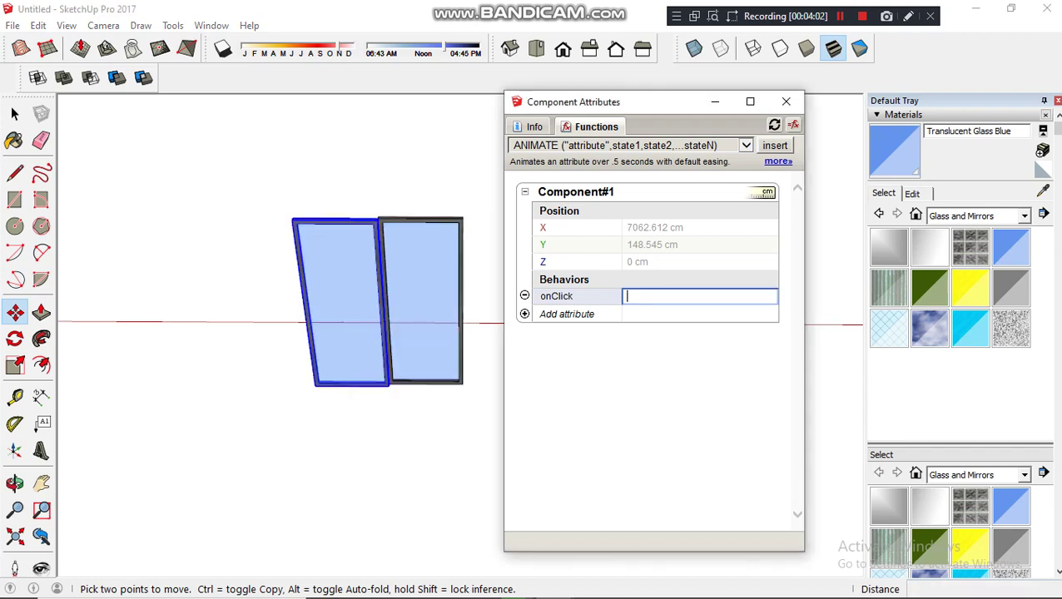
click(775, 145)
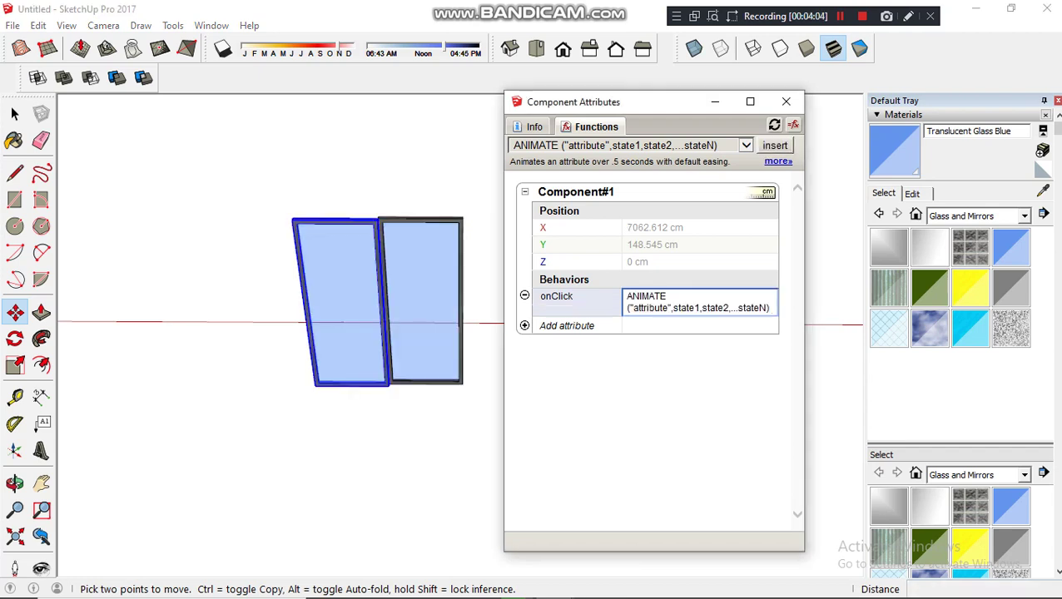
drag(667, 307, 632, 307)
text(X)
drag(644, 307, 670, 307)
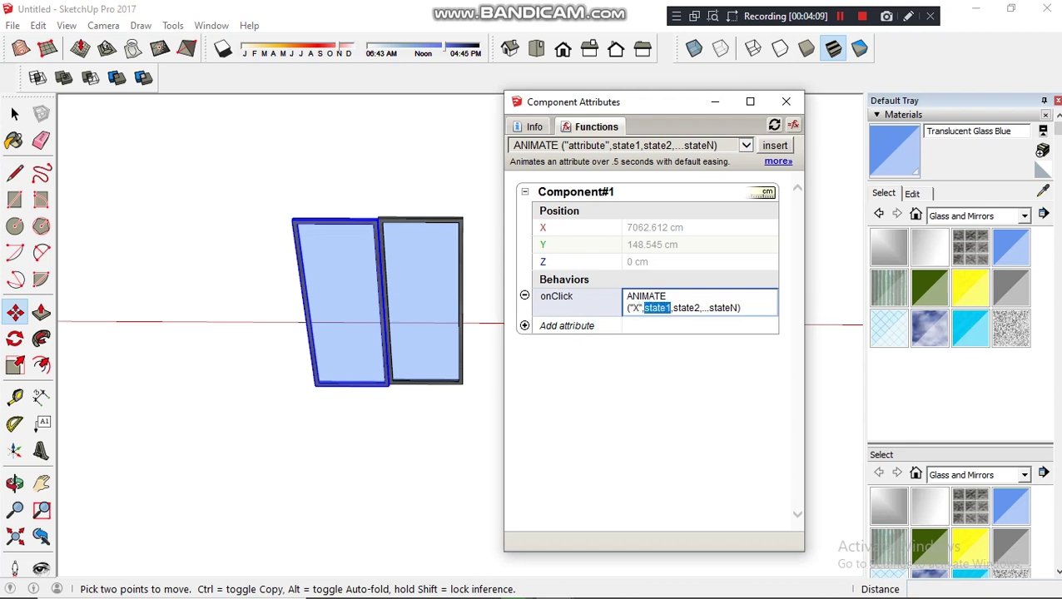
text(706)
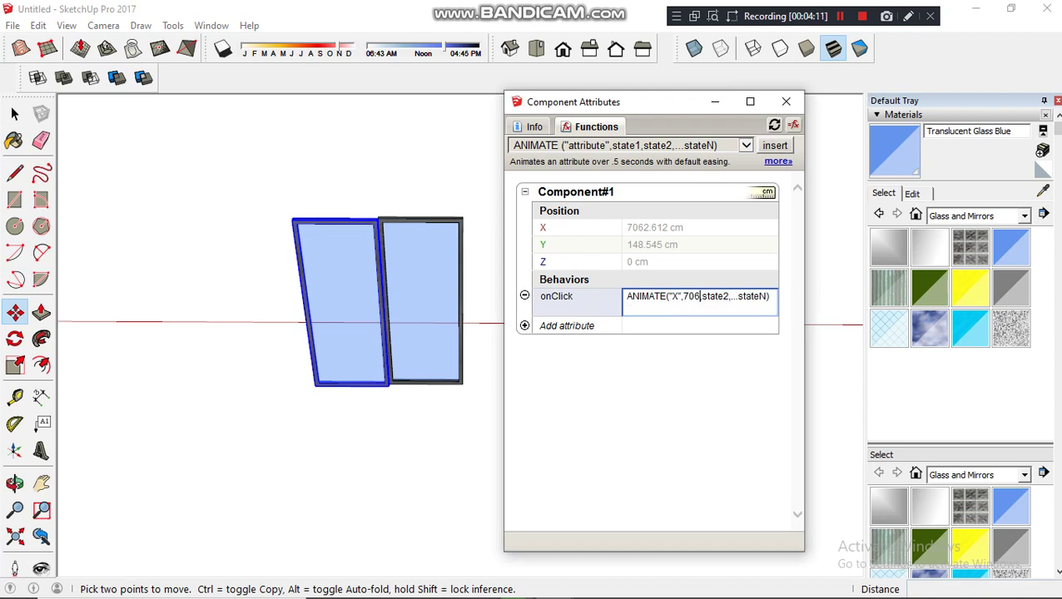
text(2,)
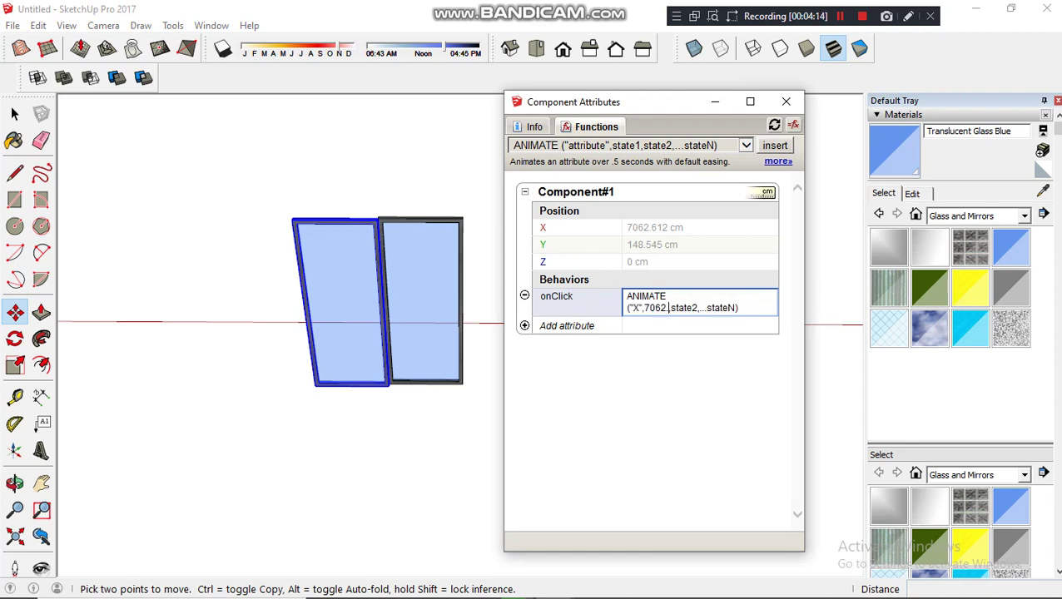
text(612)
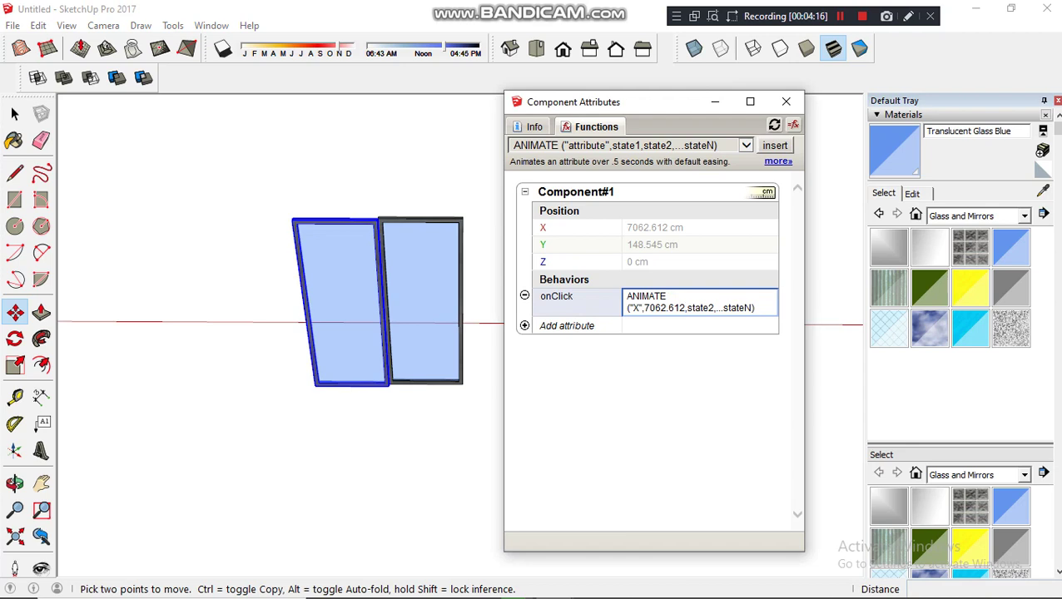
key(Right)
key(shift+Right)
key(shift+Right)
key(shift+Right)
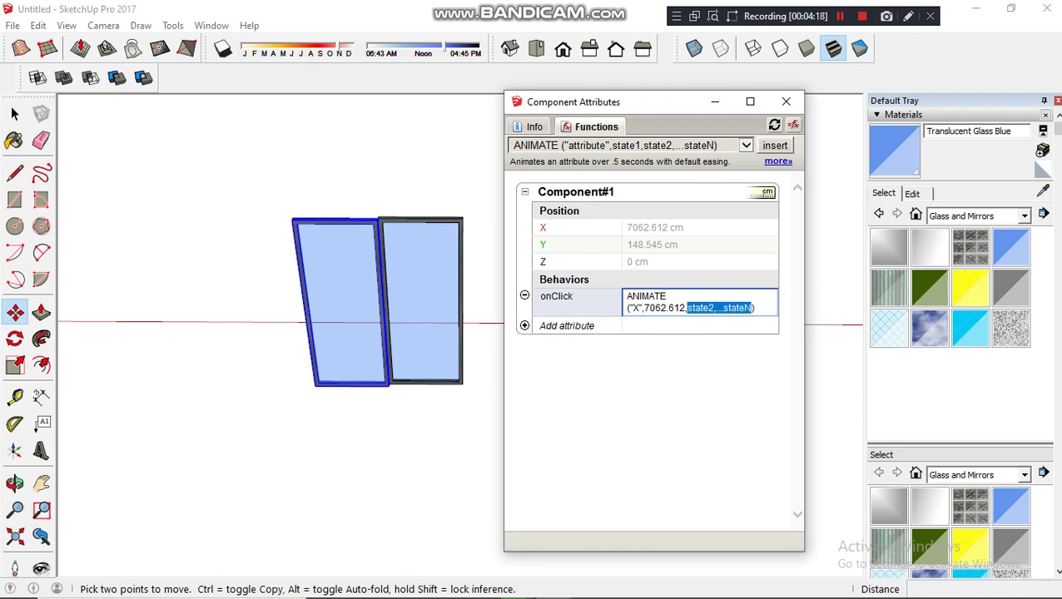
text(69)
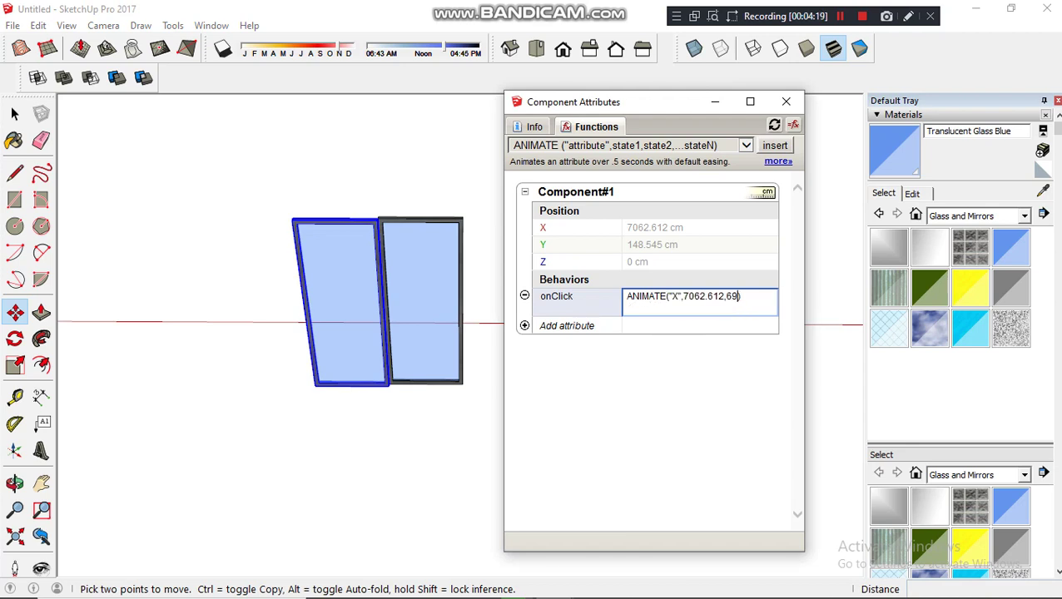
text(62)
text(.61)
text(2)
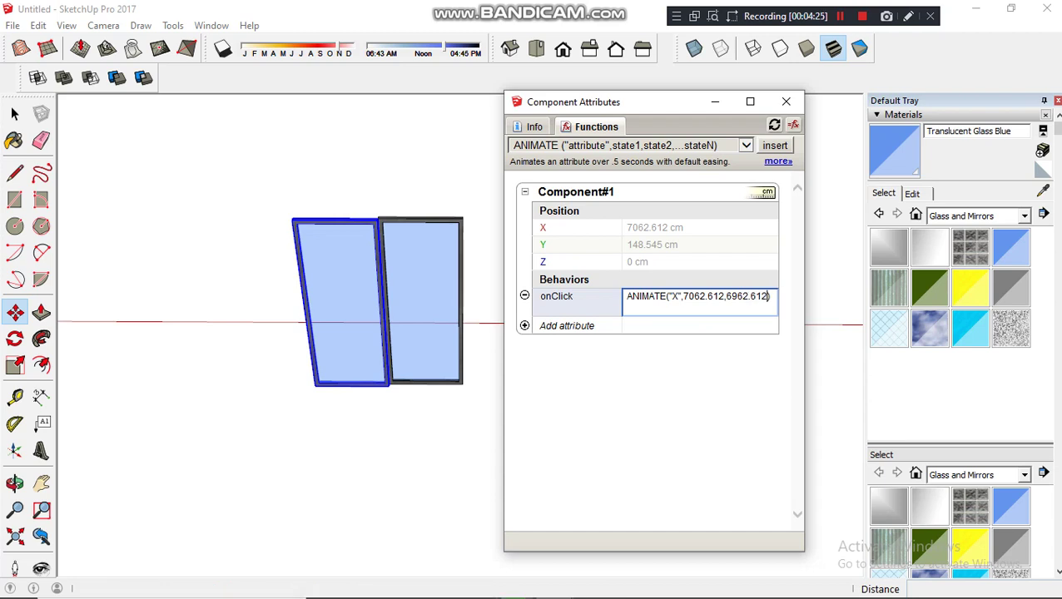
key(Return)
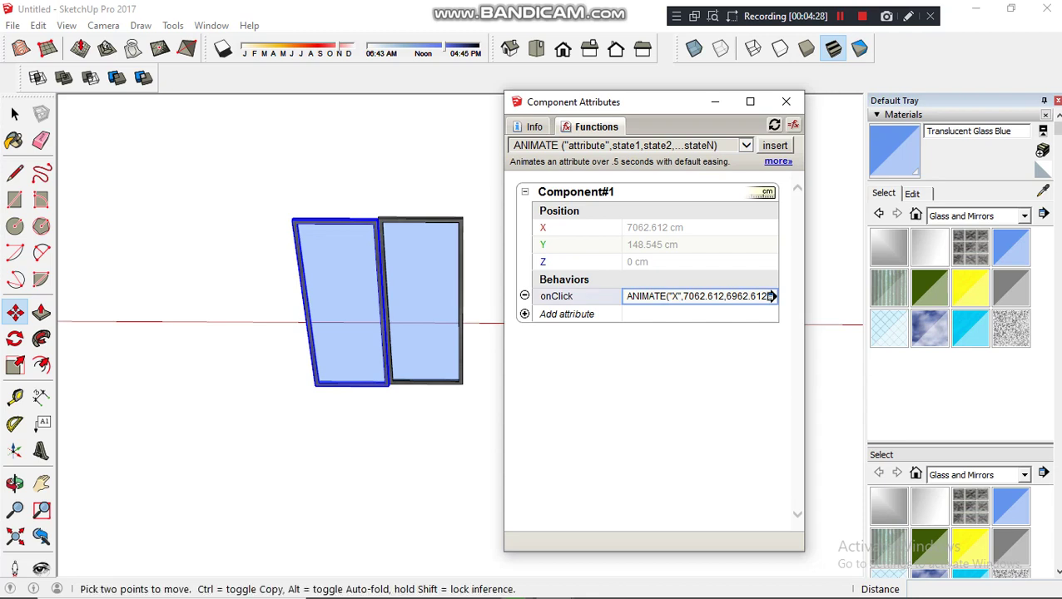
Step: Switch to Tools > Interact and click the sash repeatedly to toggle its slide animation
click(172, 25)
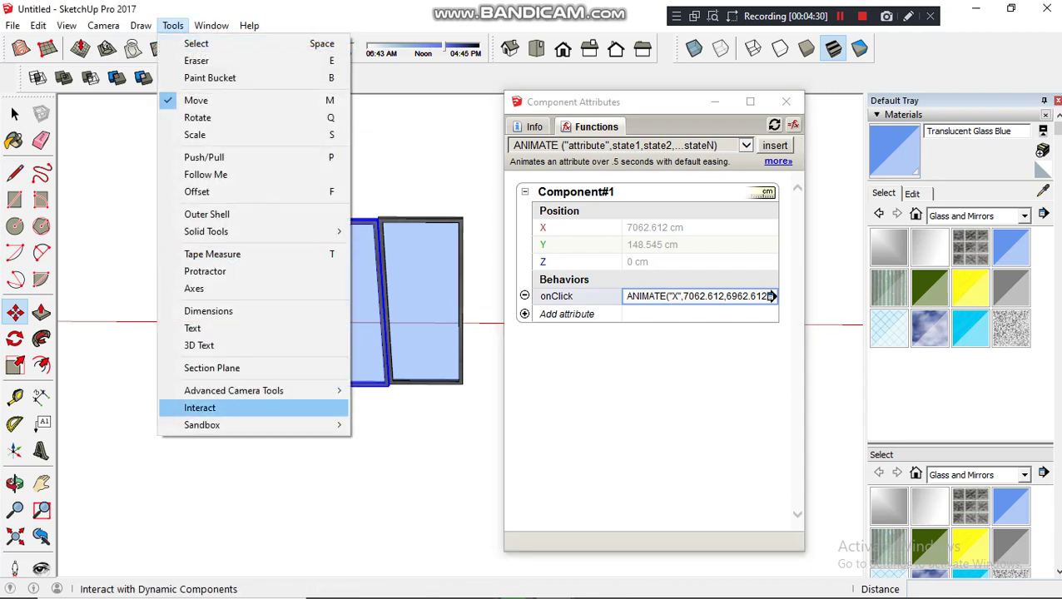
click(199, 407)
click(341, 300)
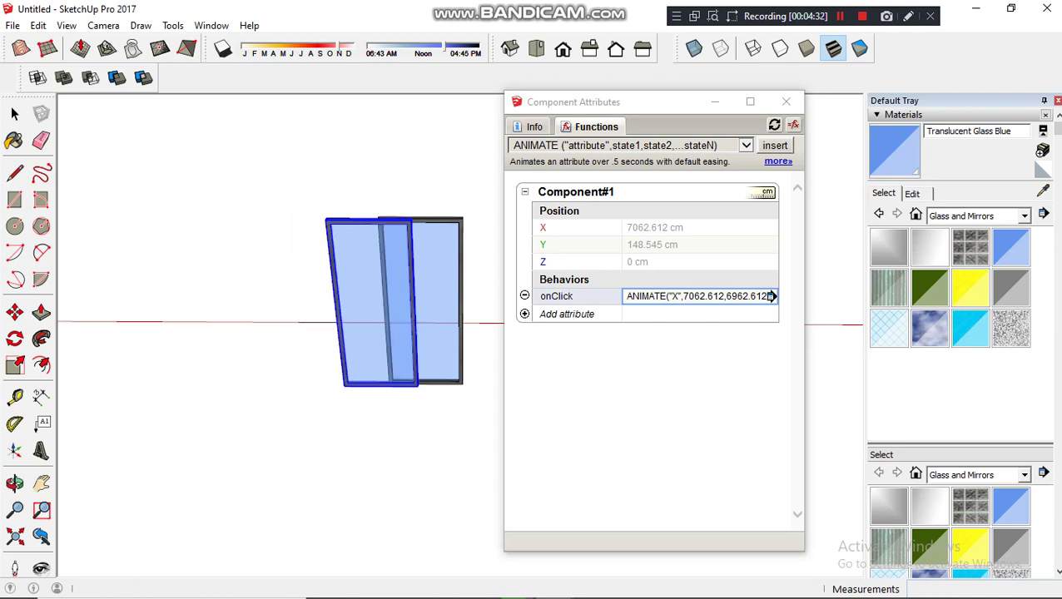
click(420, 300)
click(420, 300)
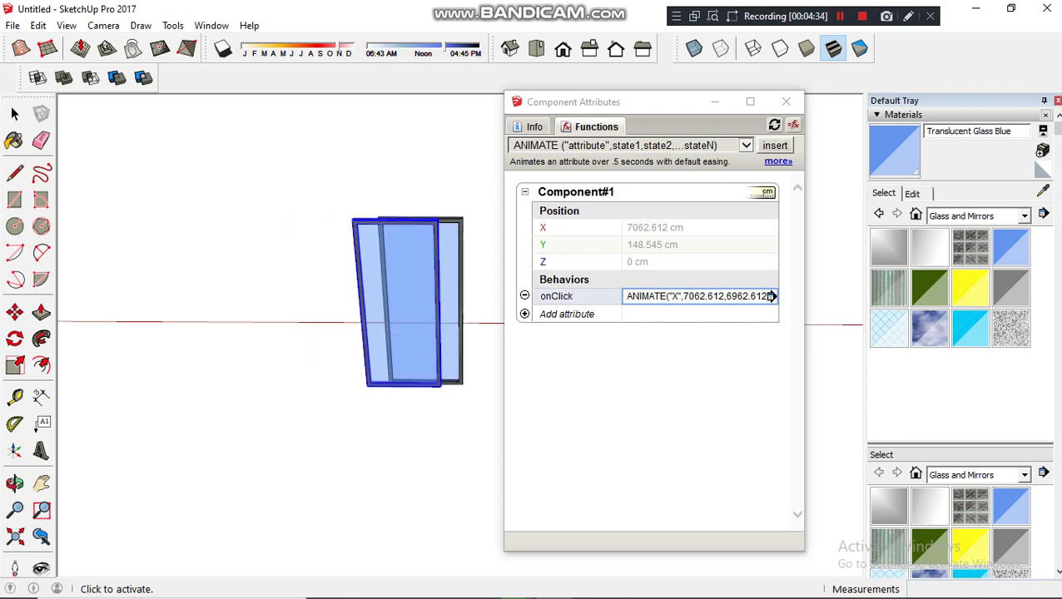
click(420, 300)
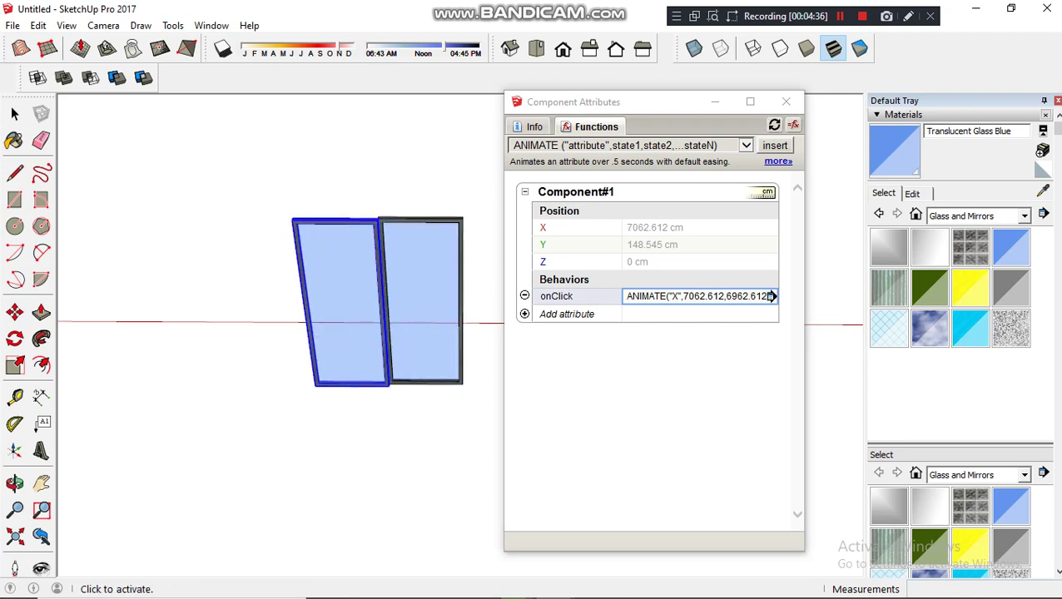
click(341, 300)
click(421, 300)
scroll(346, 264, up, 2)
Step: Close Component Attributes, view the windows at an angle, and retest, leaving the sash slid across
click(786, 102)
middle_drag(583, 249, 650, 258)
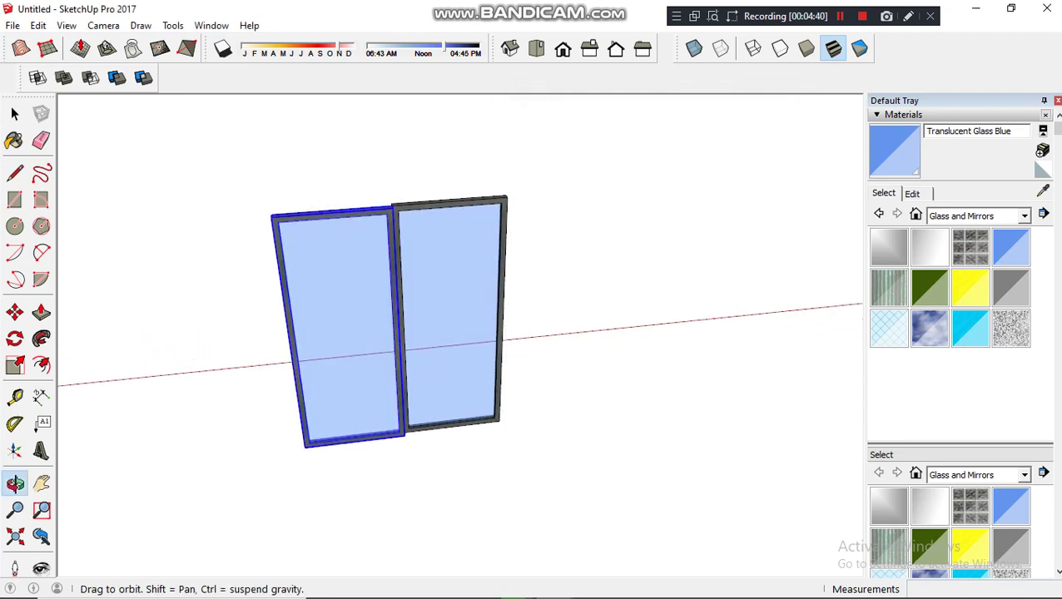
click(341, 333)
click(446, 333)
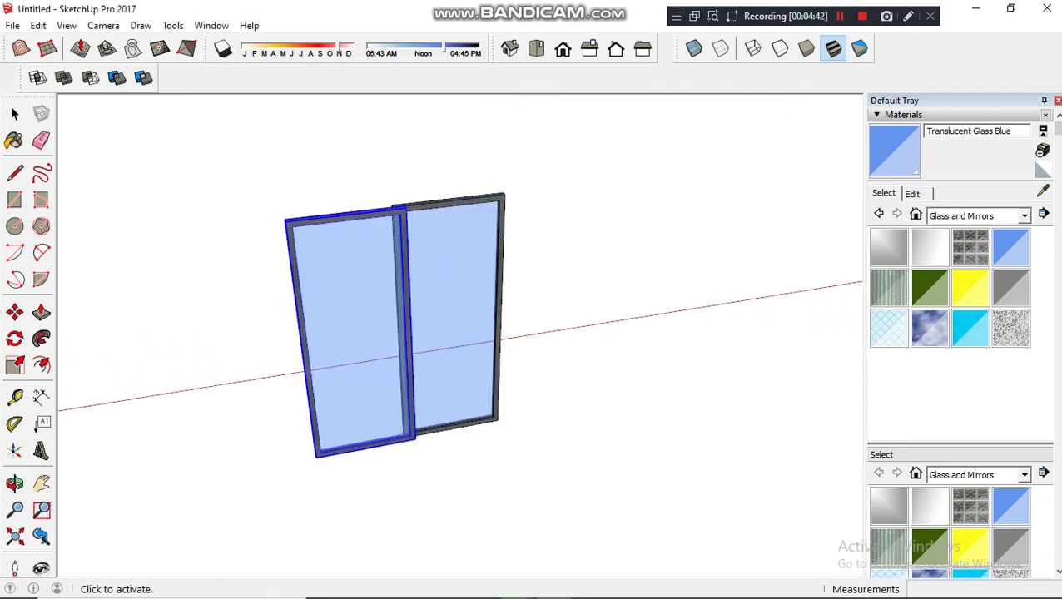
click(341, 333)
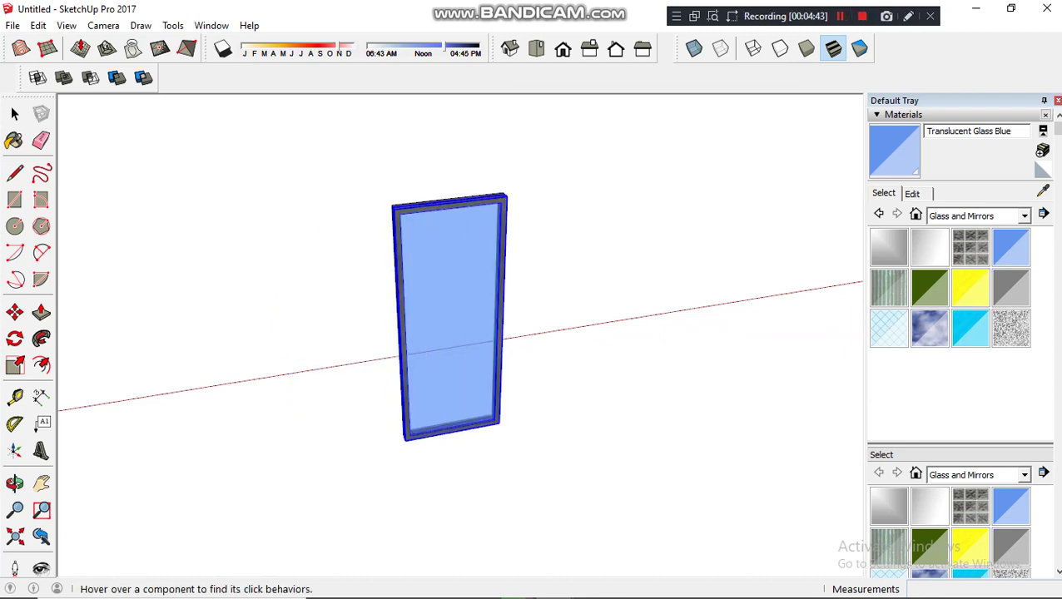